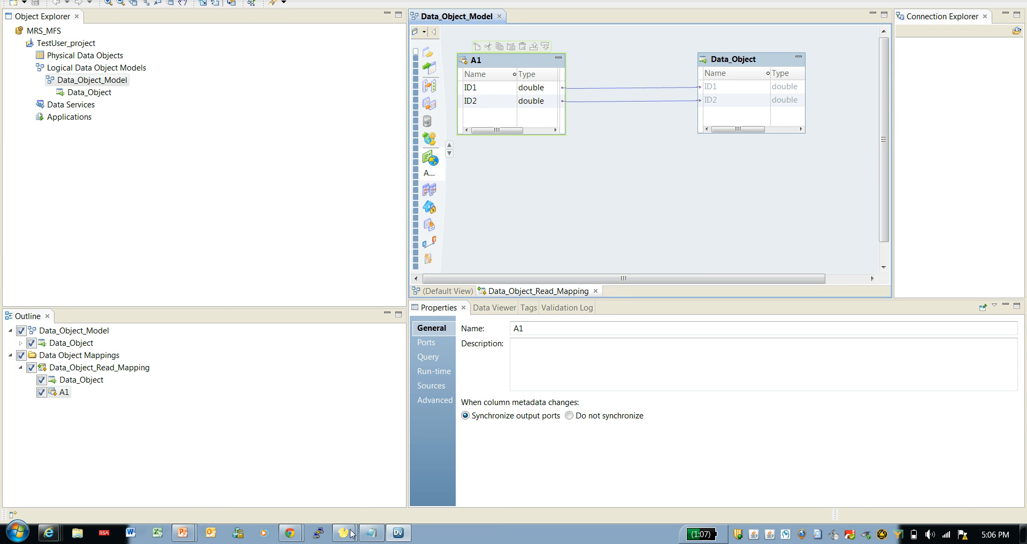
Switch to the Navicat query window and run the query "select * from a1".
mouse_move(350, 535)
click(429, 467)
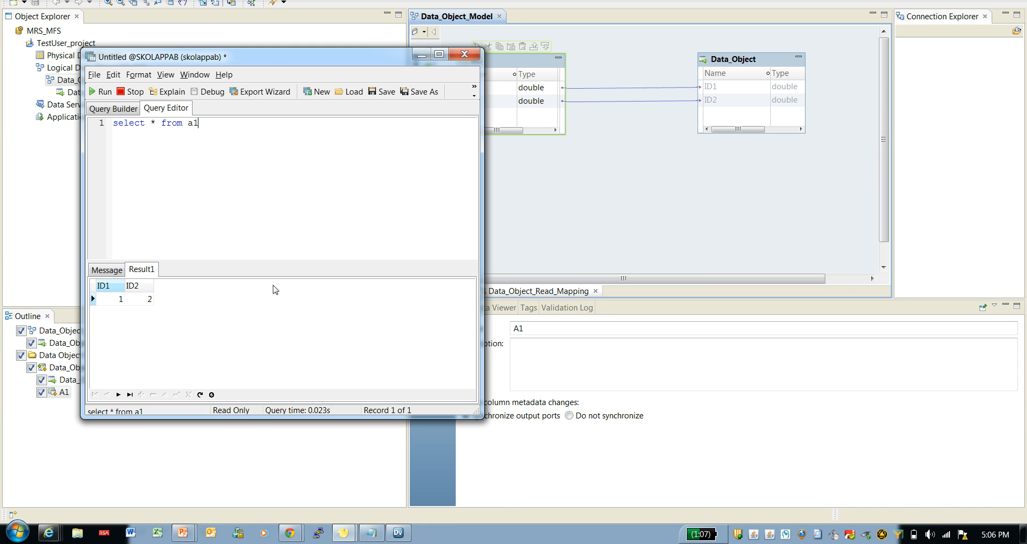
click(102, 92)
Switch to Informatica Administrator and expand the application deployed on the DIS service down to Virtual_Table and Data_Object.
key(alt+Tab)
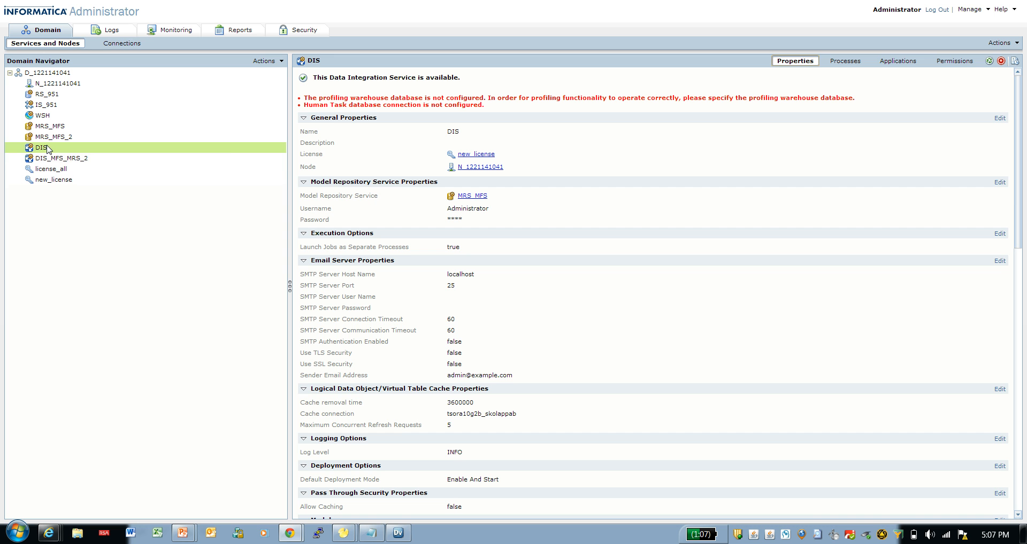
mouse_move(48, 150)
click(896, 62)
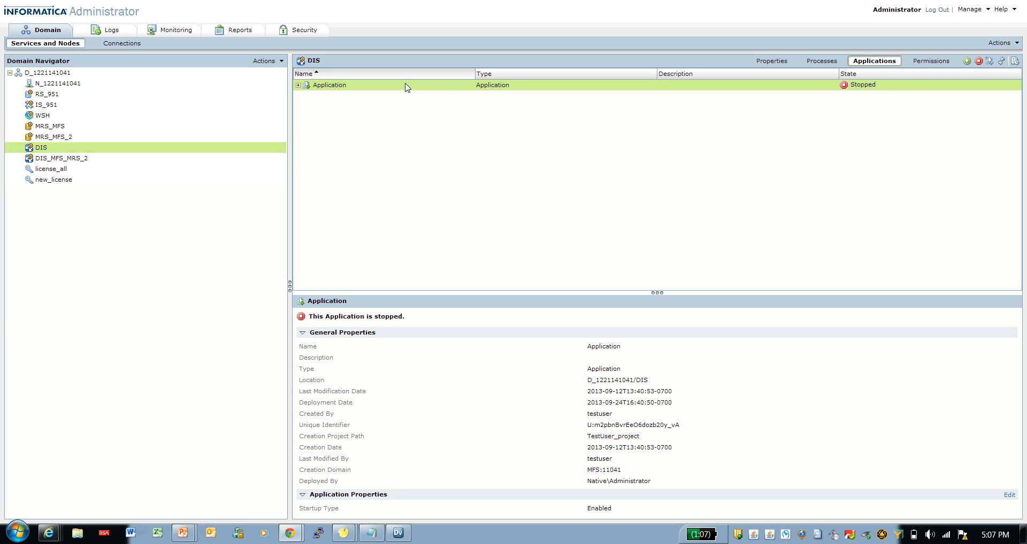
click(297, 85)
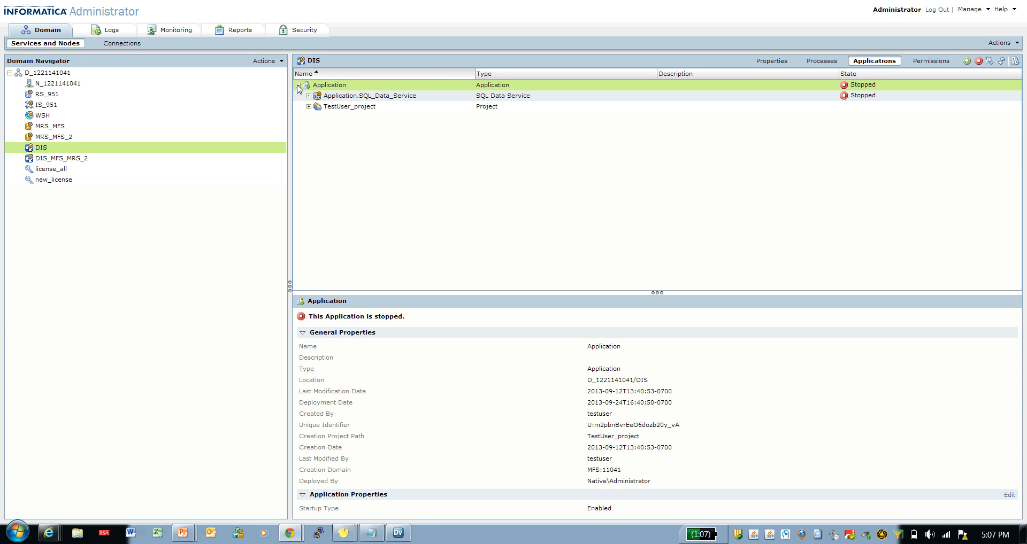
click(309, 96)
click(308, 117)
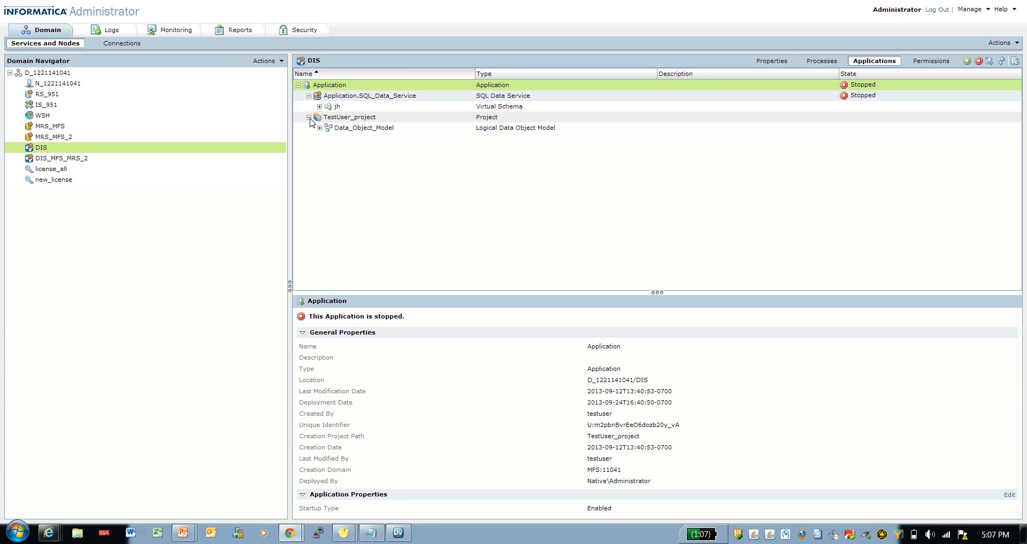
click(319, 106)
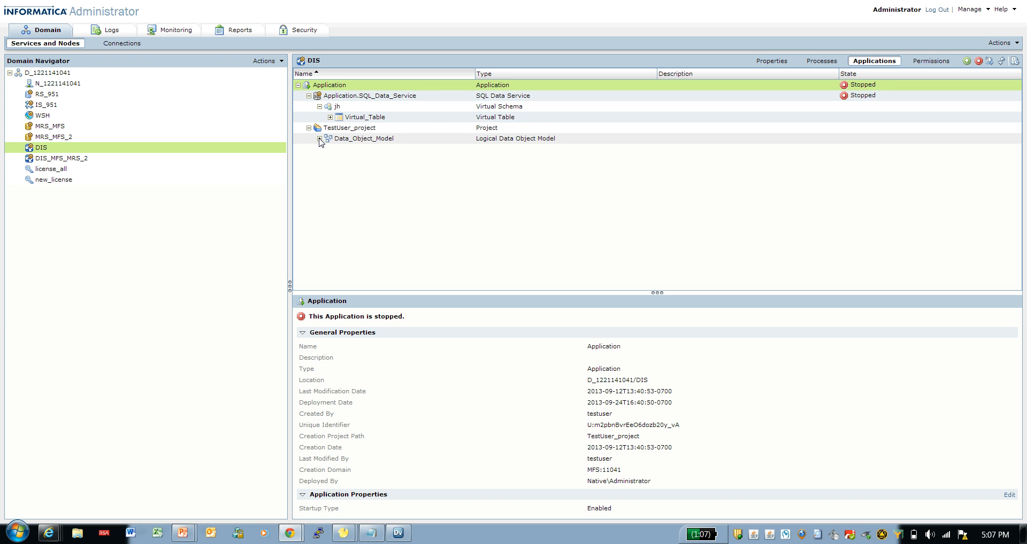
click(319, 139)
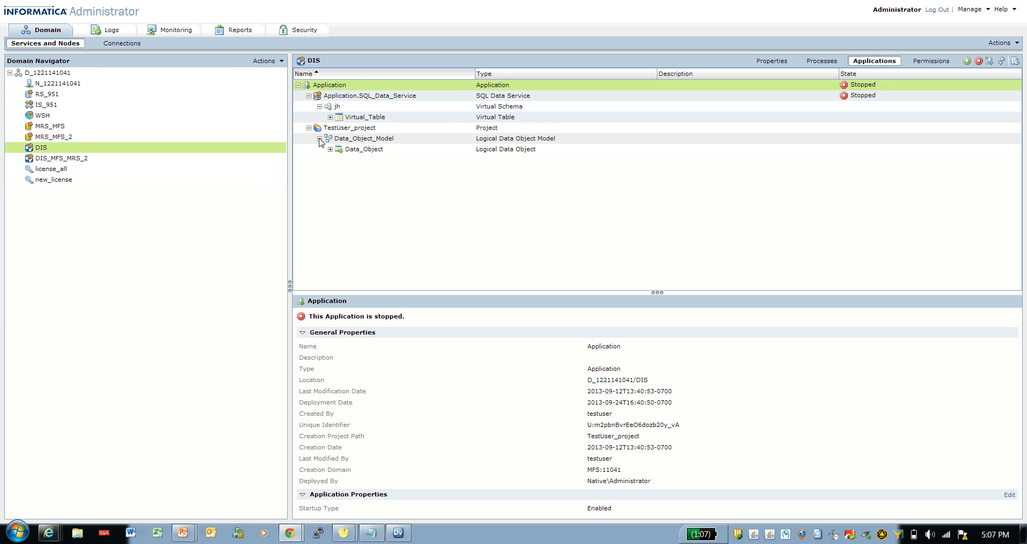
Review the Enable Caching property of both Virtual_Table and the logical data object Data_Object.
click(482, 118)
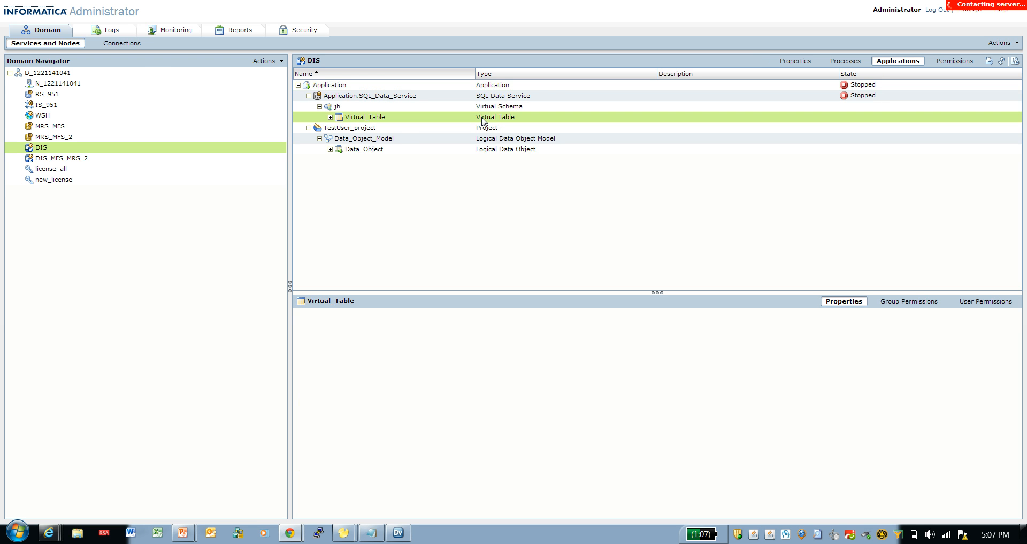
click(497, 149)
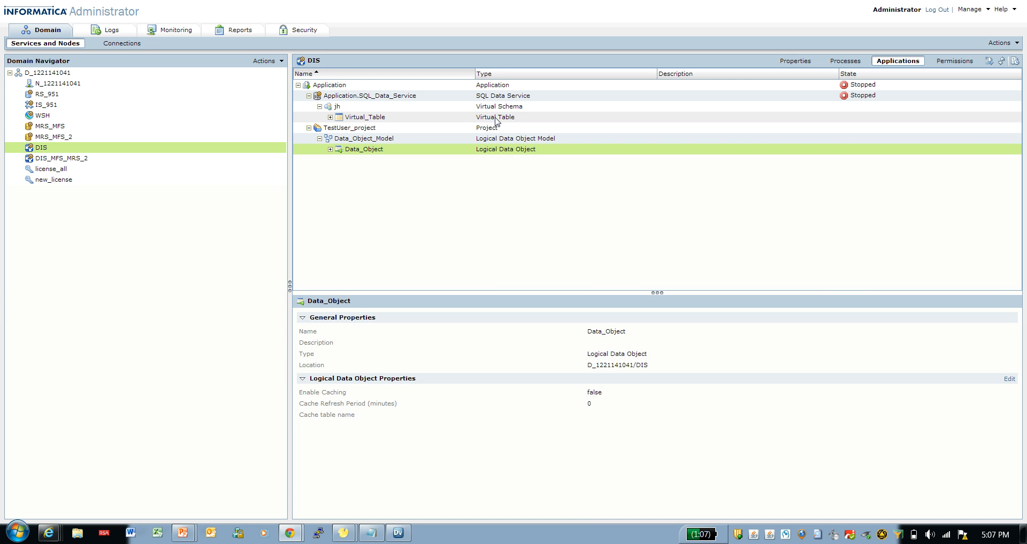
click(496, 121)
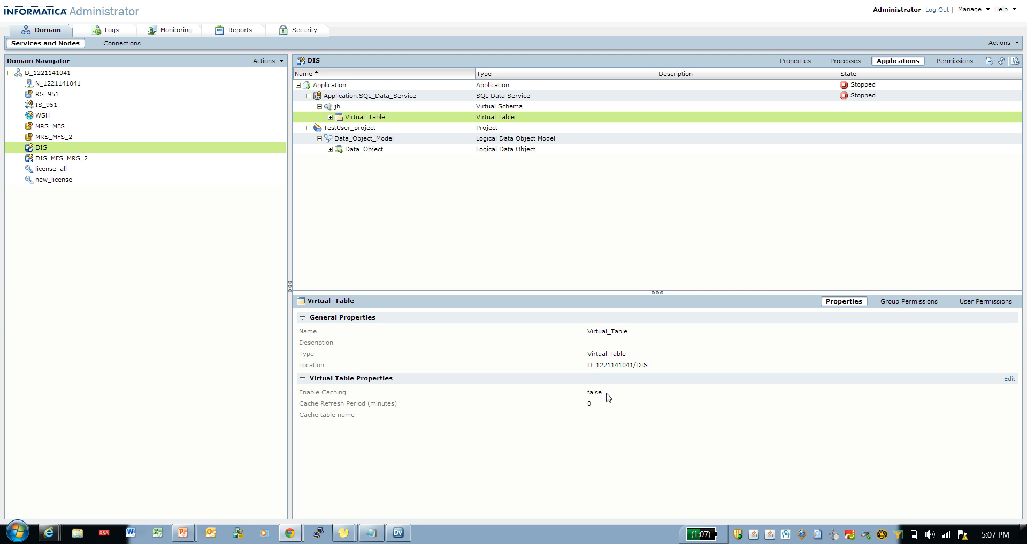
drag(602, 393, 588, 392)
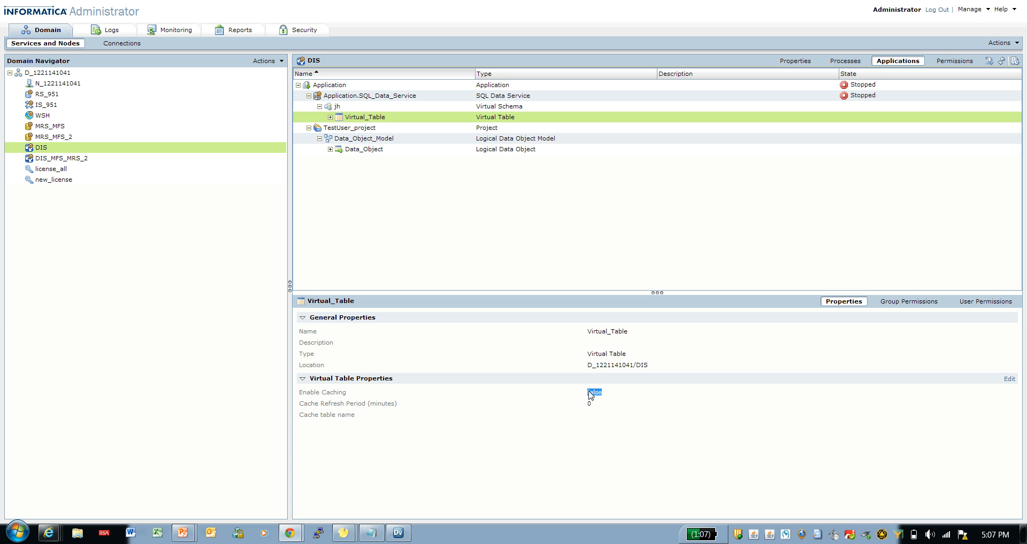
click(503, 151)
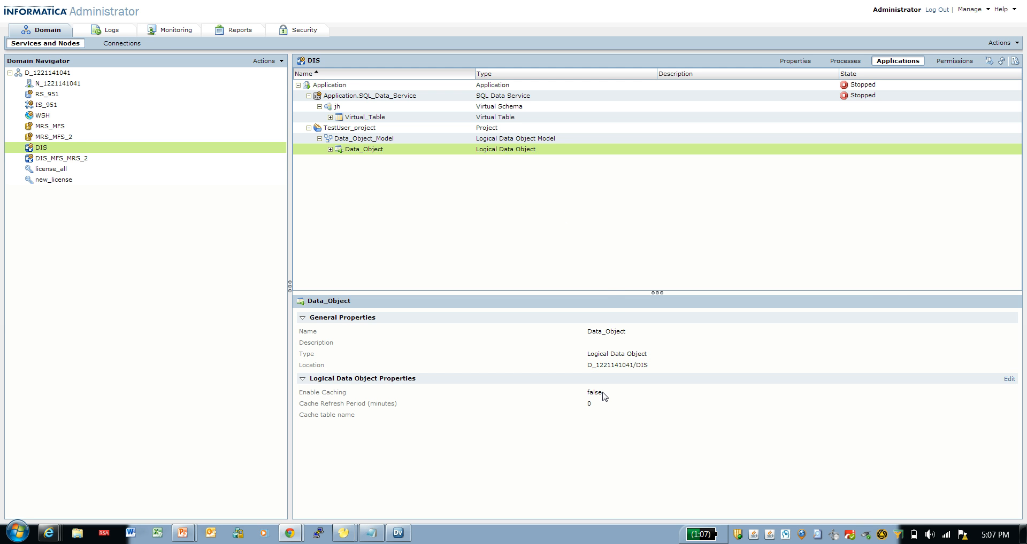
double_click(602, 393)
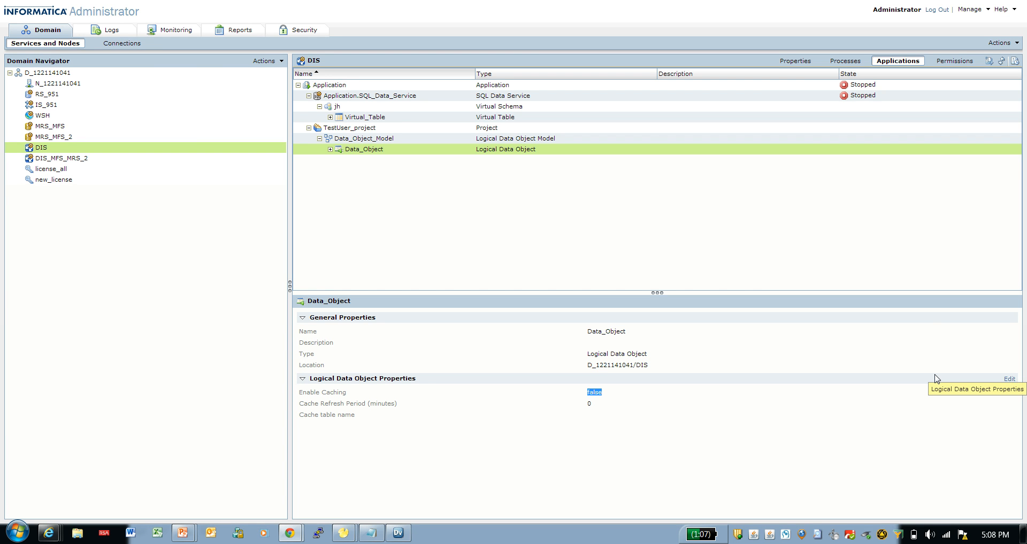
Enable caching for Data_Object with a cache refresh period of 60 minutes and leave the cache table name blank.
click(1008, 380)
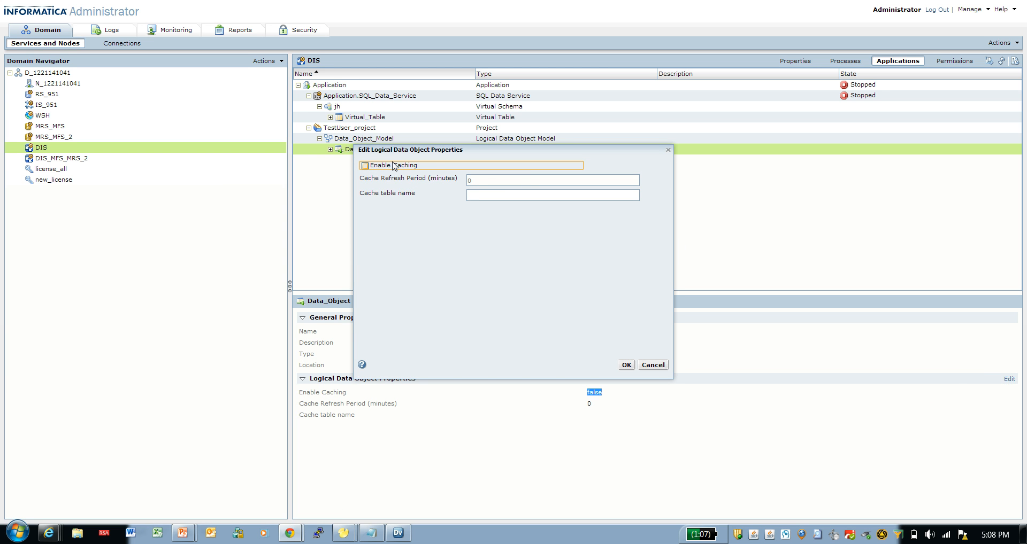
click(365, 166)
click(489, 181)
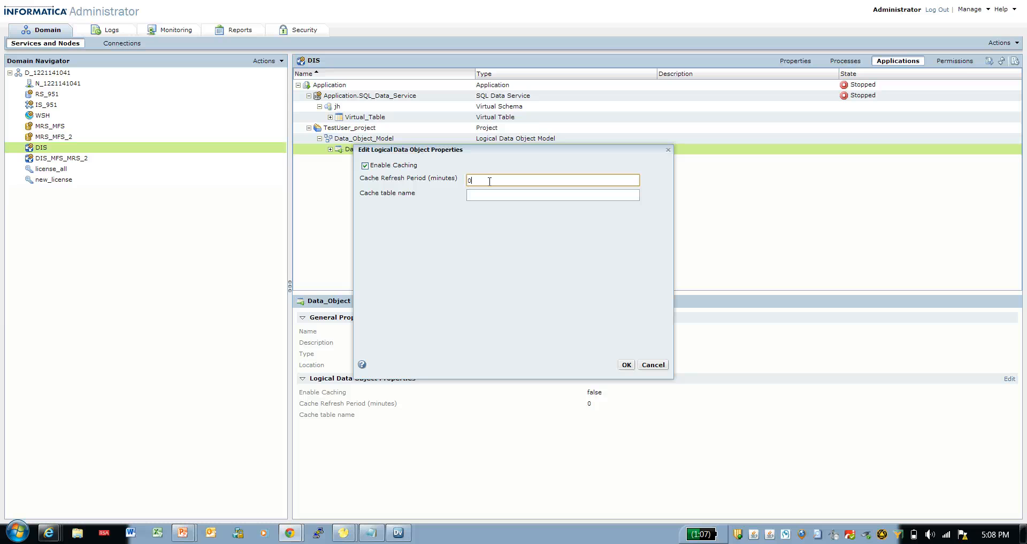
text(6)
click(561, 196)
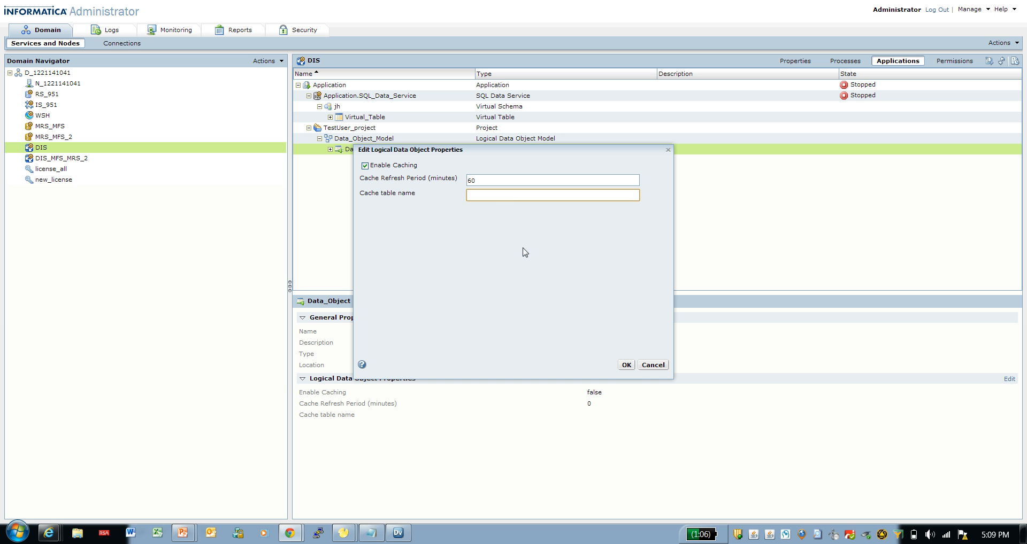
click(625, 365)
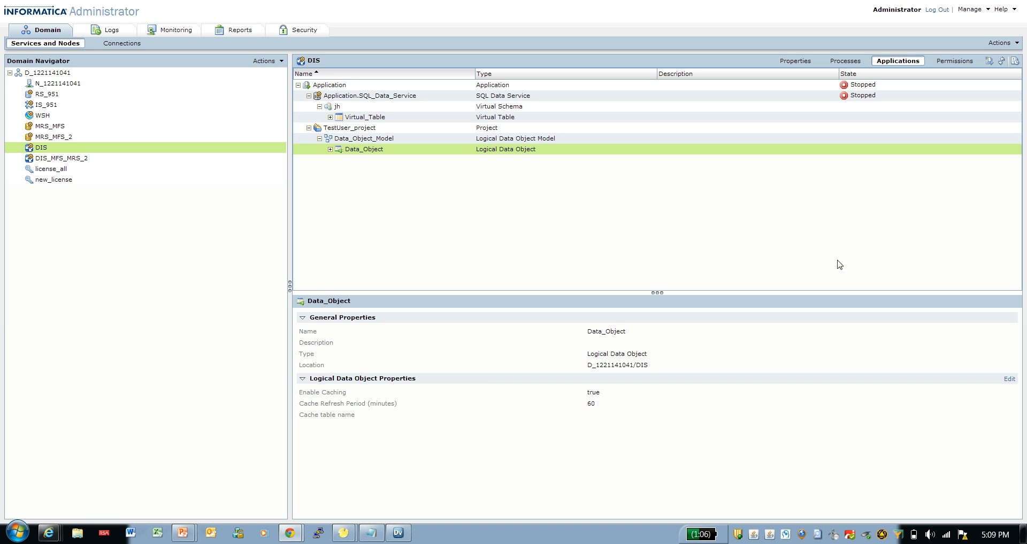
Start the application deployed on the DIS service.
mouse_move(373, 414)
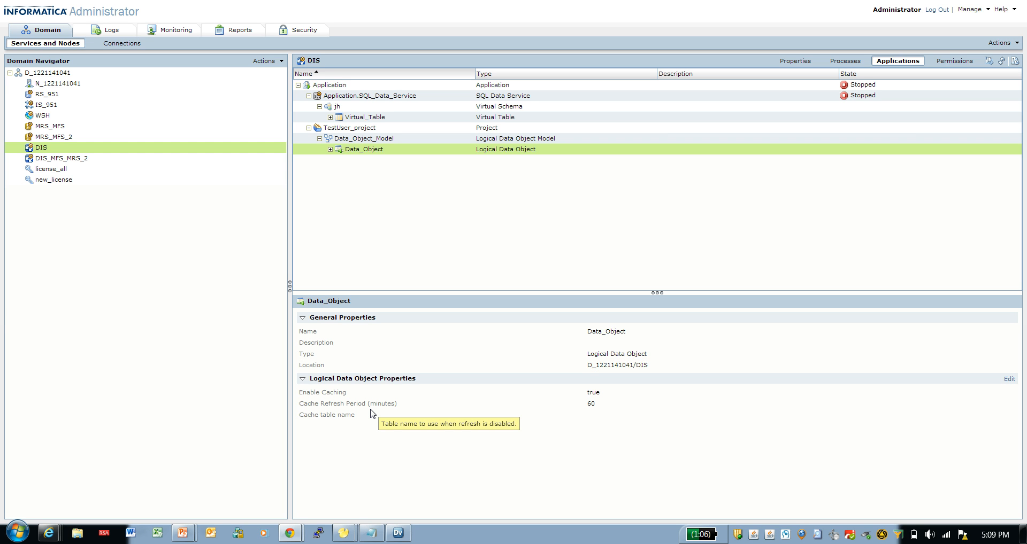
click(633, 85)
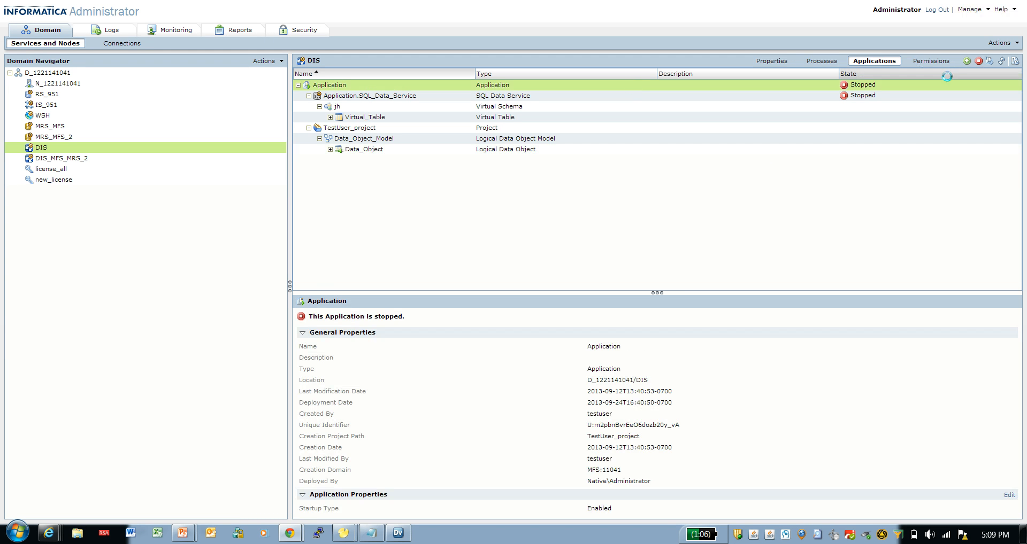
click(967, 61)
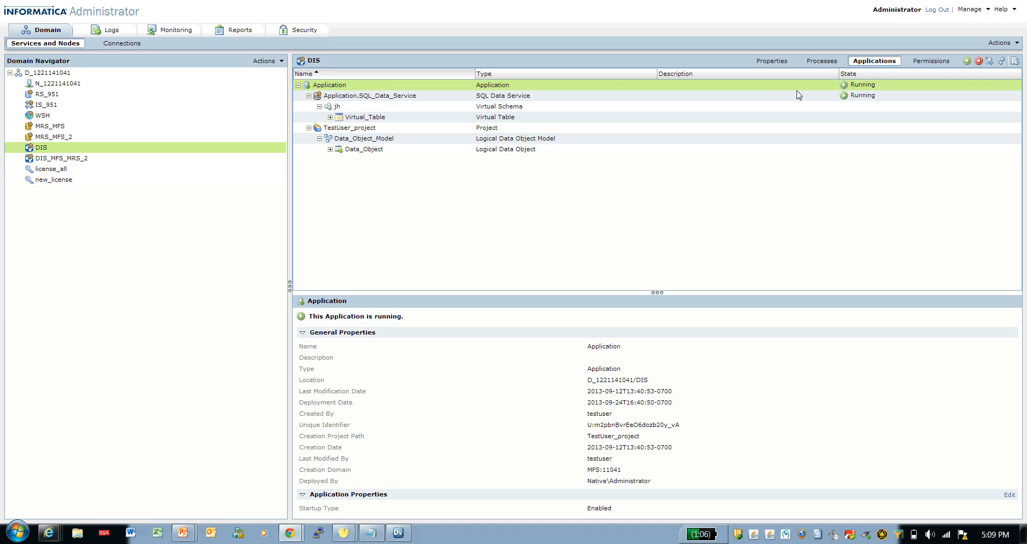
Examine the Logical Data Object/Virtual Table Cache Properties of the DIS service and the caching properties of Data_Object.
click(772, 62)
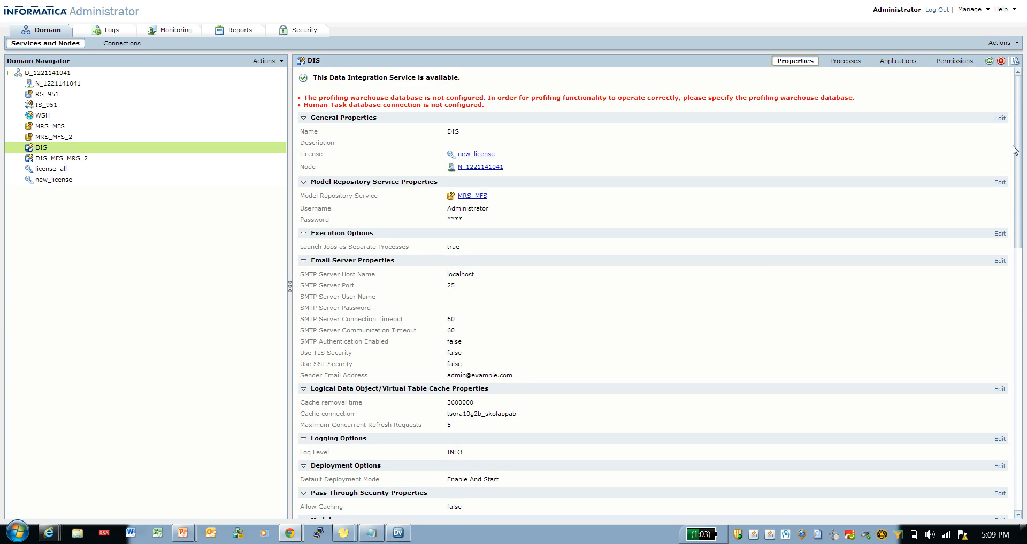
drag(1017, 148, 1017, 181)
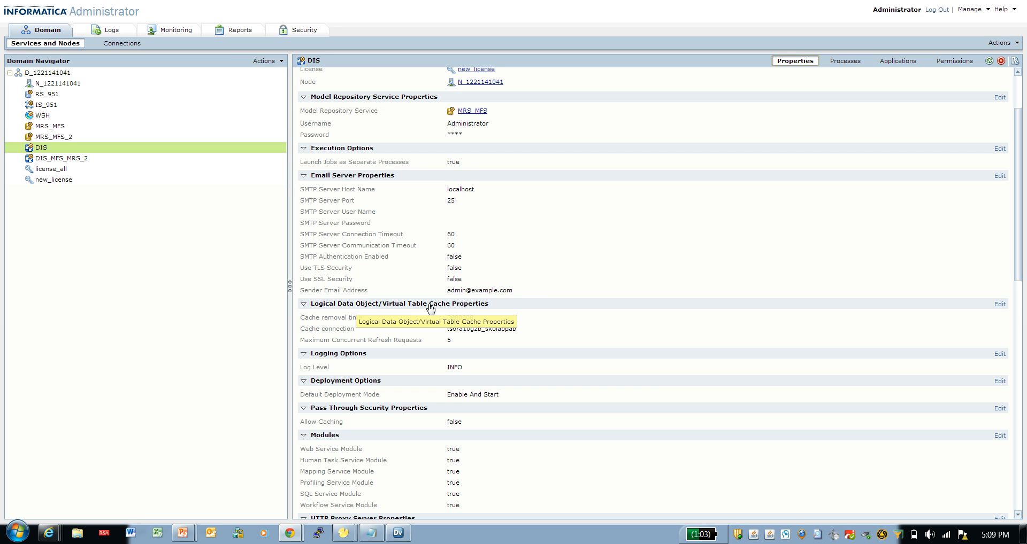
mouse_move(347, 331)
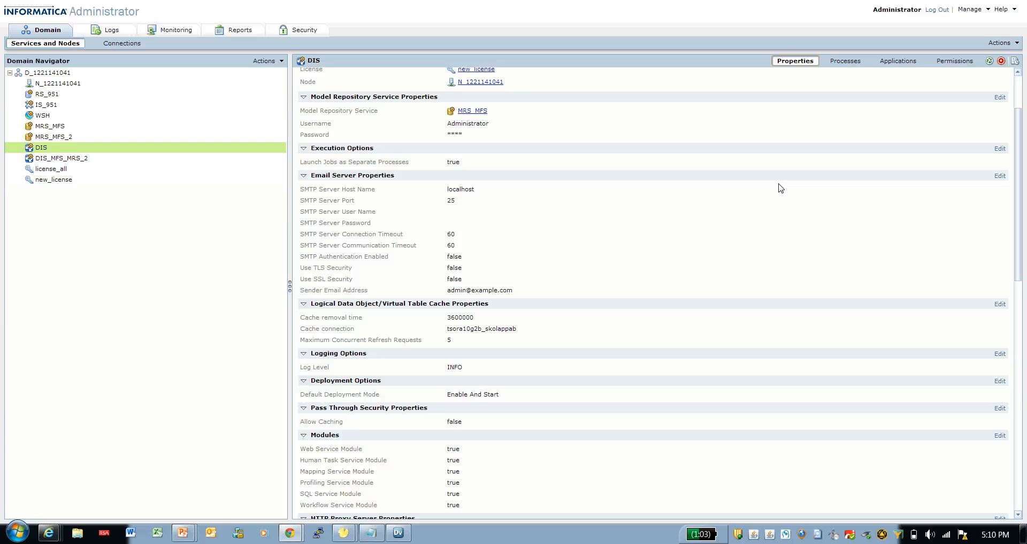
click(907, 63)
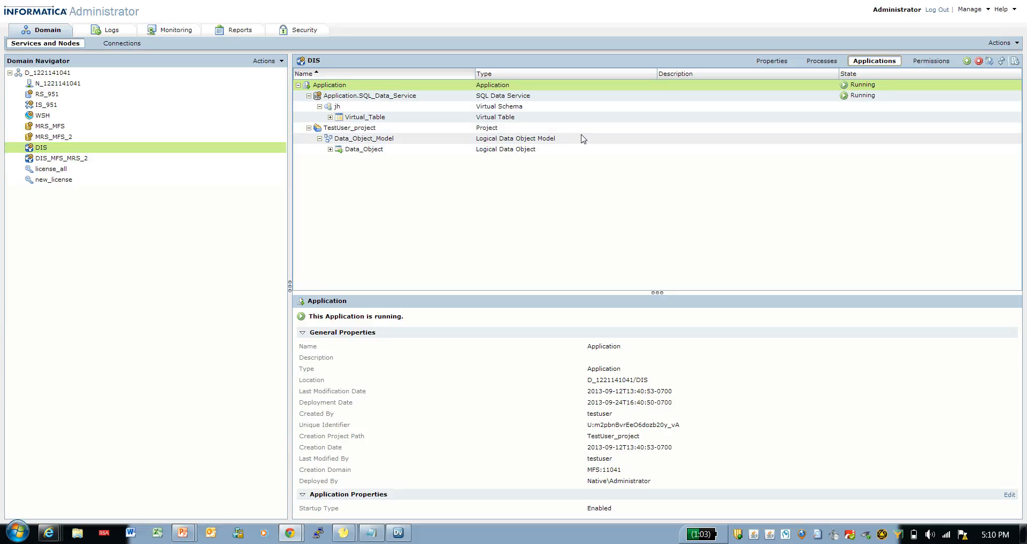
click(562, 151)
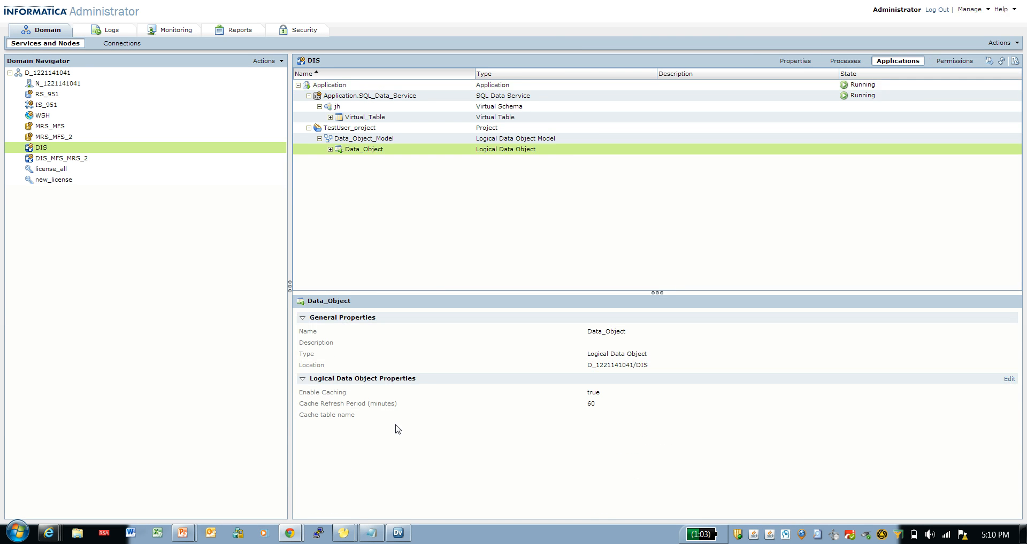
mouse_move(575, 424)
mouse_move(533, 406)
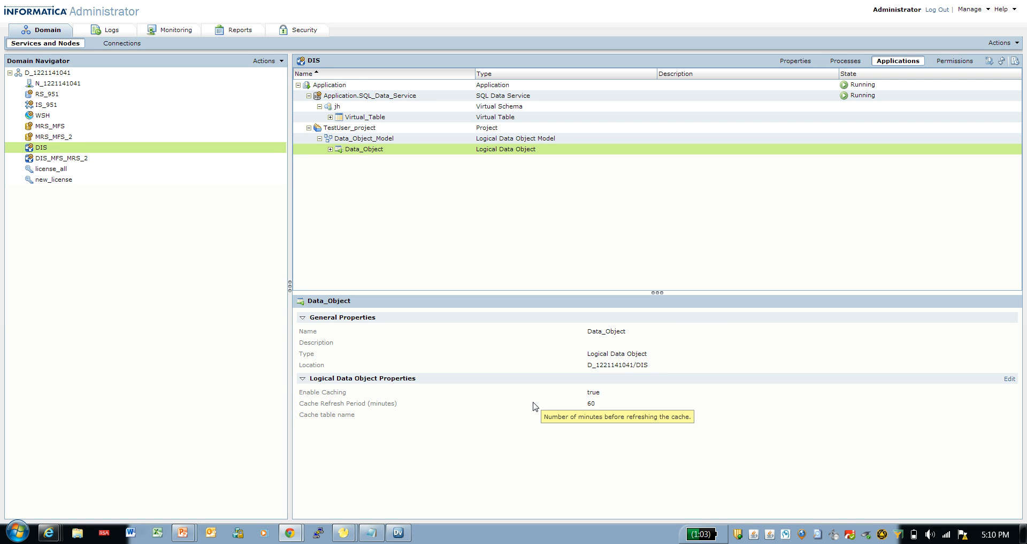
mouse_move(175, 80)
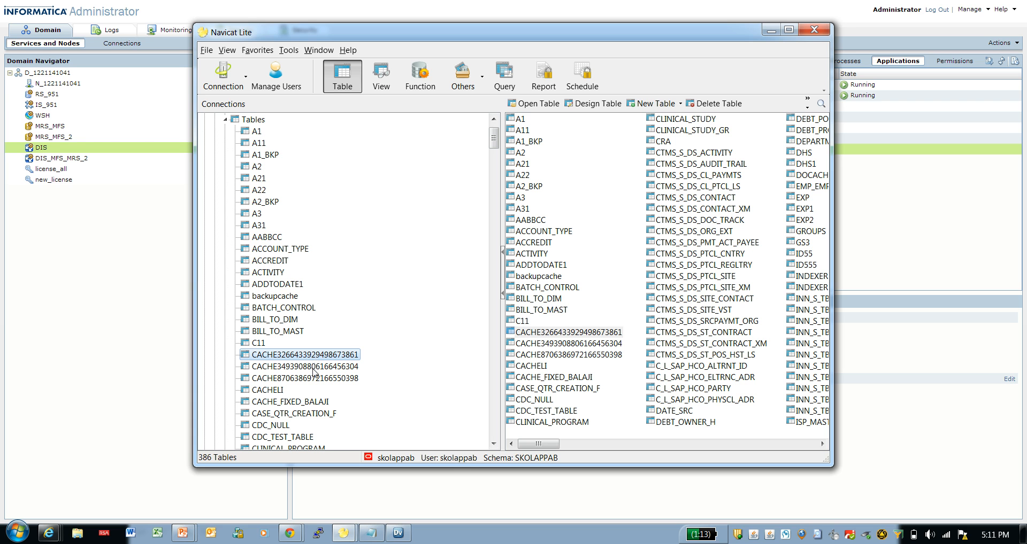
click(298, 354)
right_click(298, 353)
click(286, 361)
right_click(290, 357)
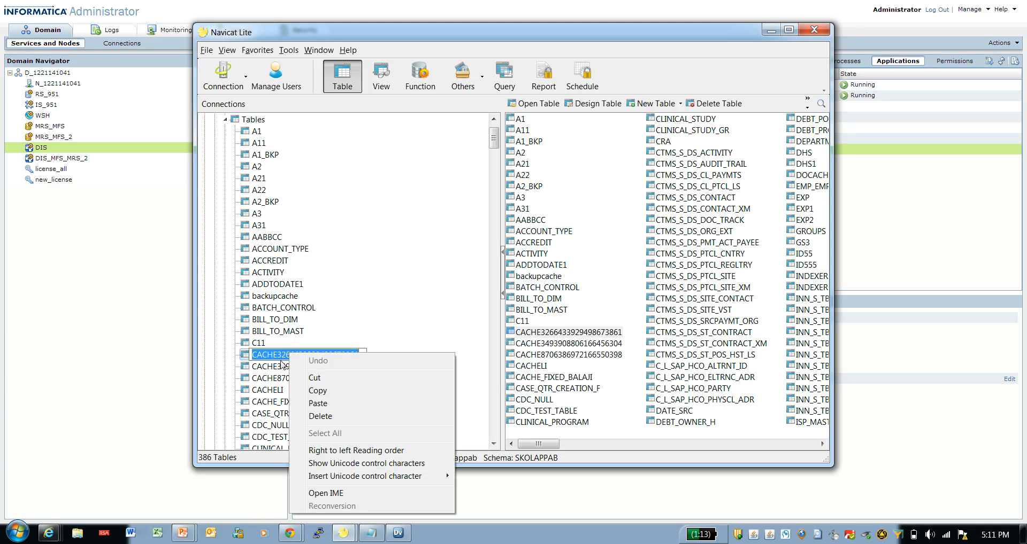
click(283, 365)
click(290, 368)
click(288, 358)
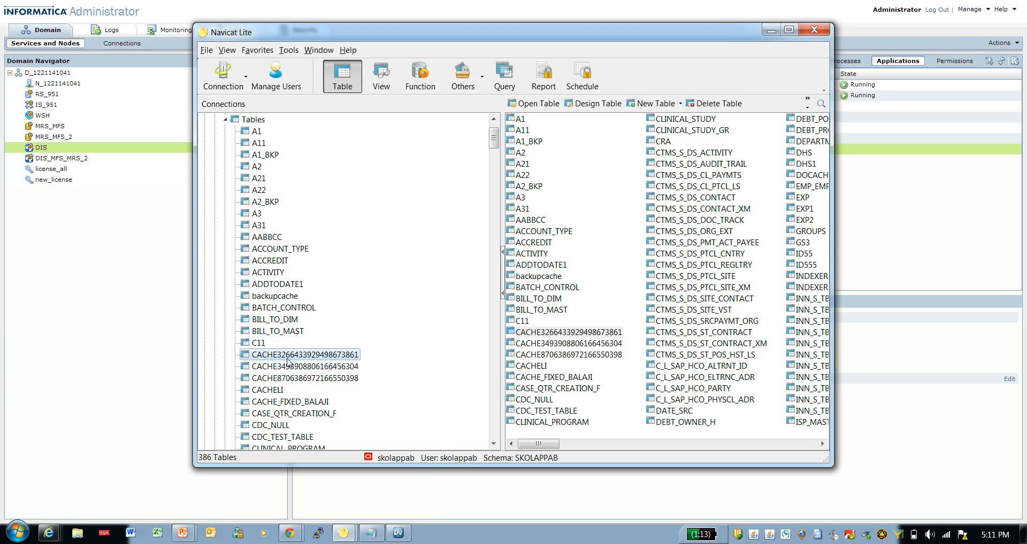
right_click(288, 362)
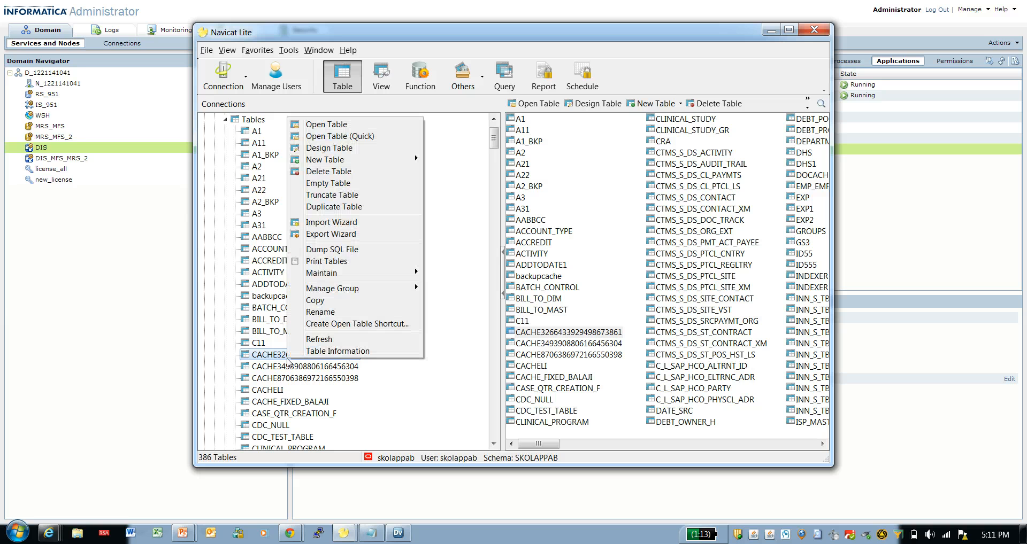
click(351, 128)
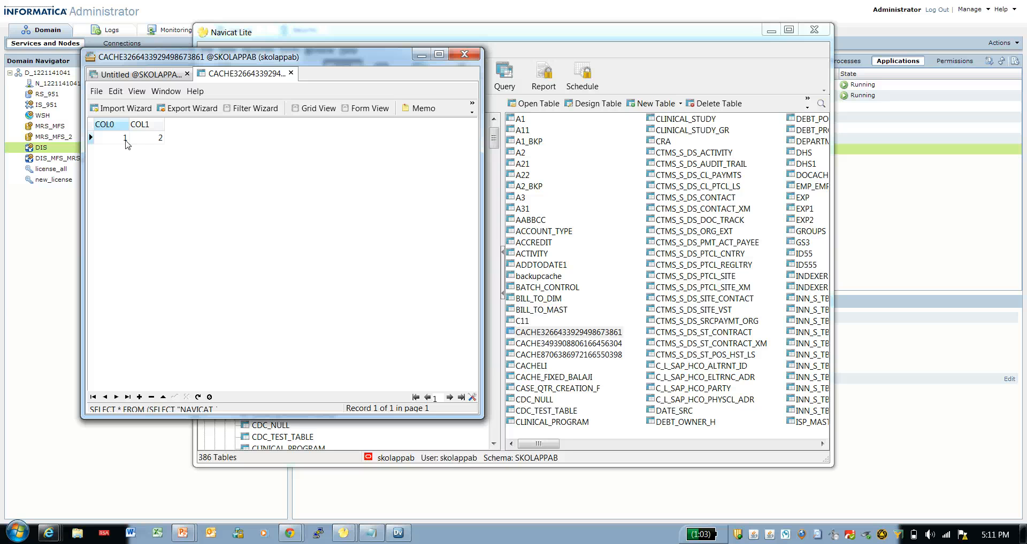
Return to Informatica Administrator and stop the application running on the DIS service.
click(906, 246)
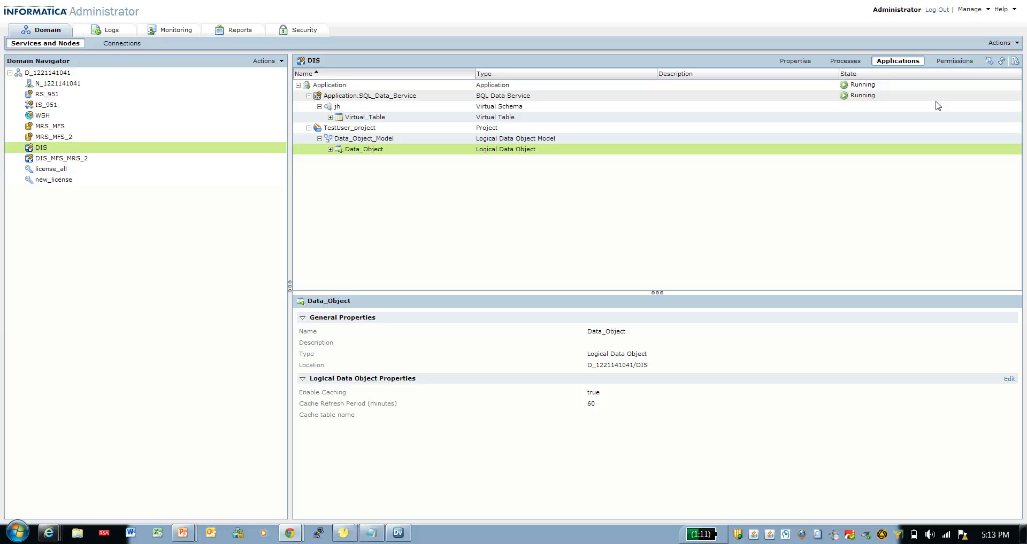
click(803, 85)
click(979, 62)
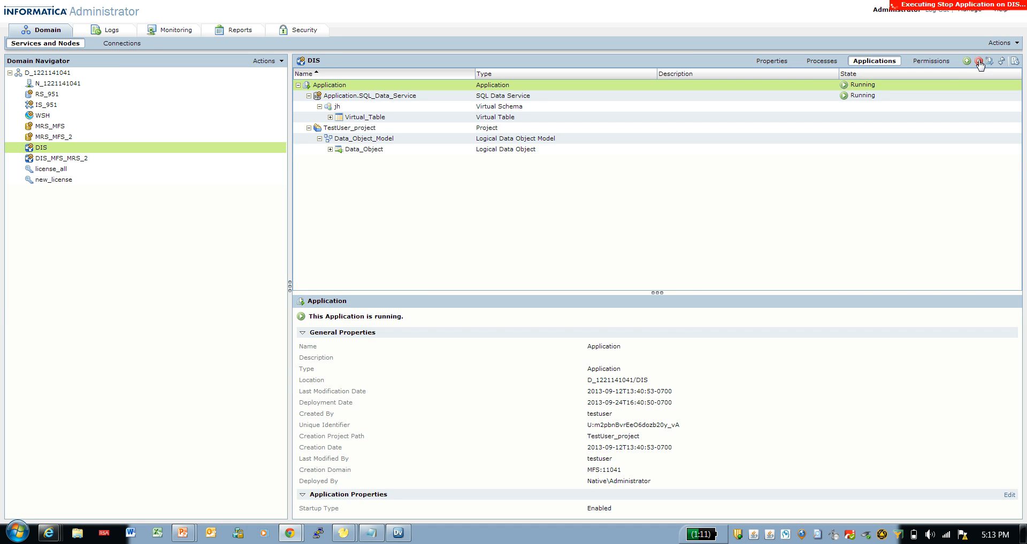
Edit the logical data object properties of Data_Object and enter custom_cache as the cache table name.
click(469, 150)
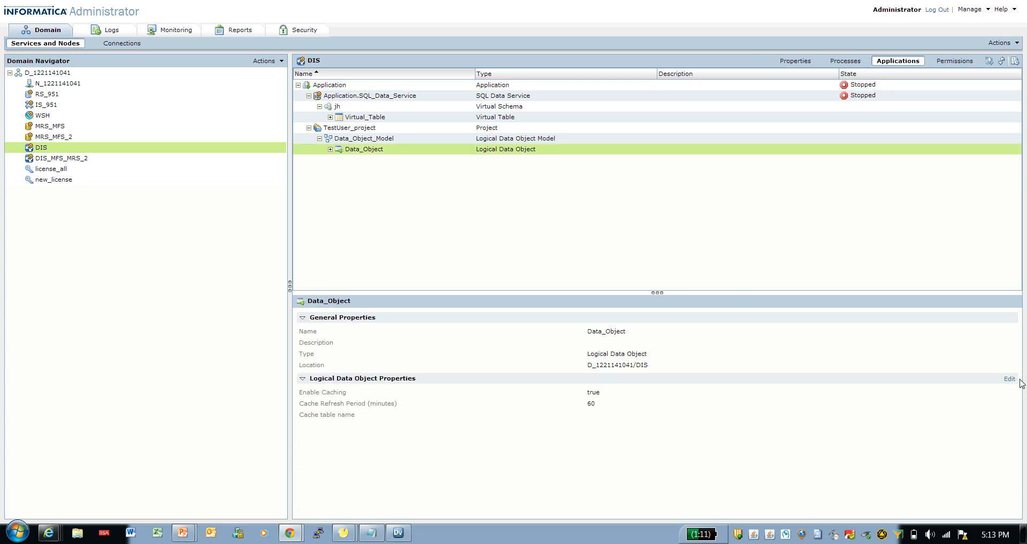
click(1009, 380)
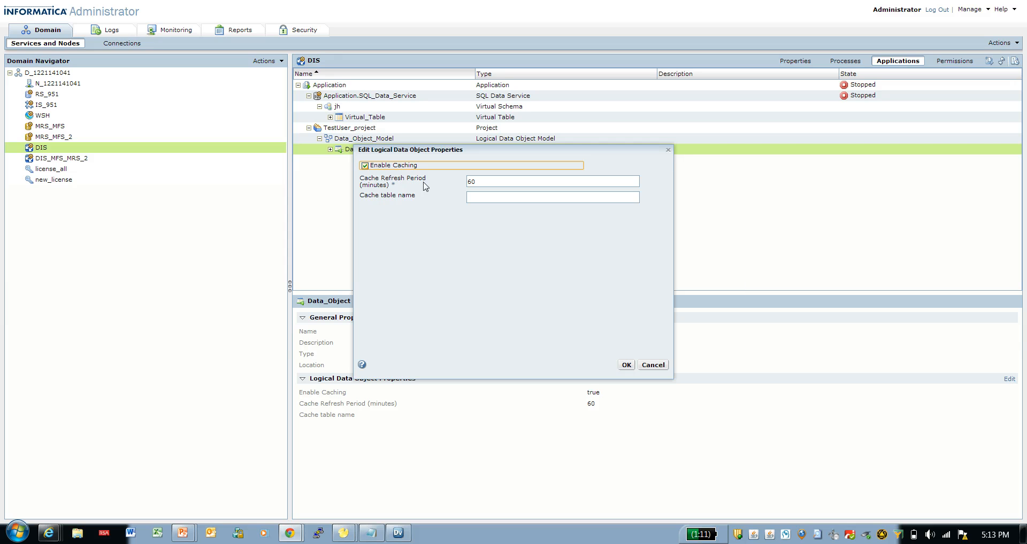
click(484, 198)
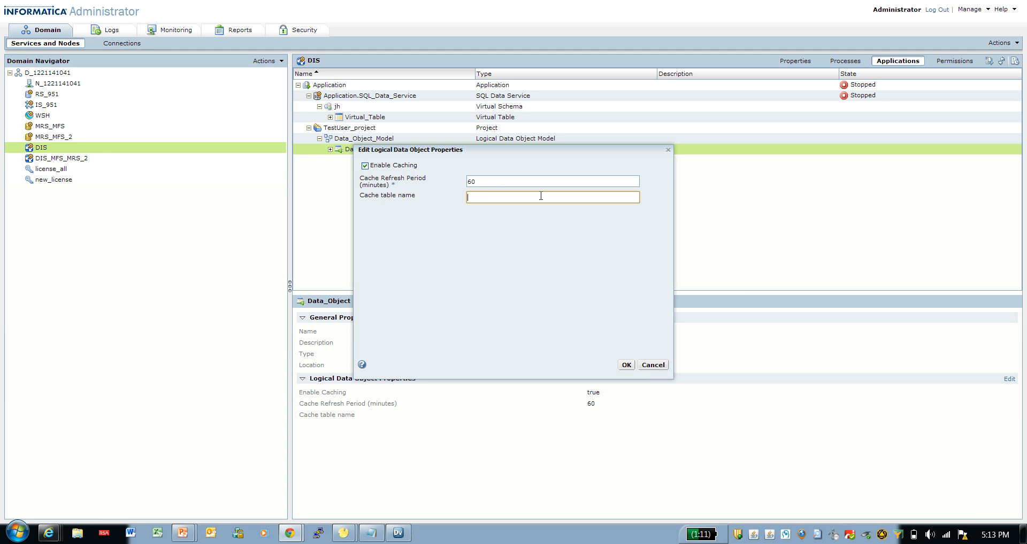
text(custom_cache)
click(343, 533)
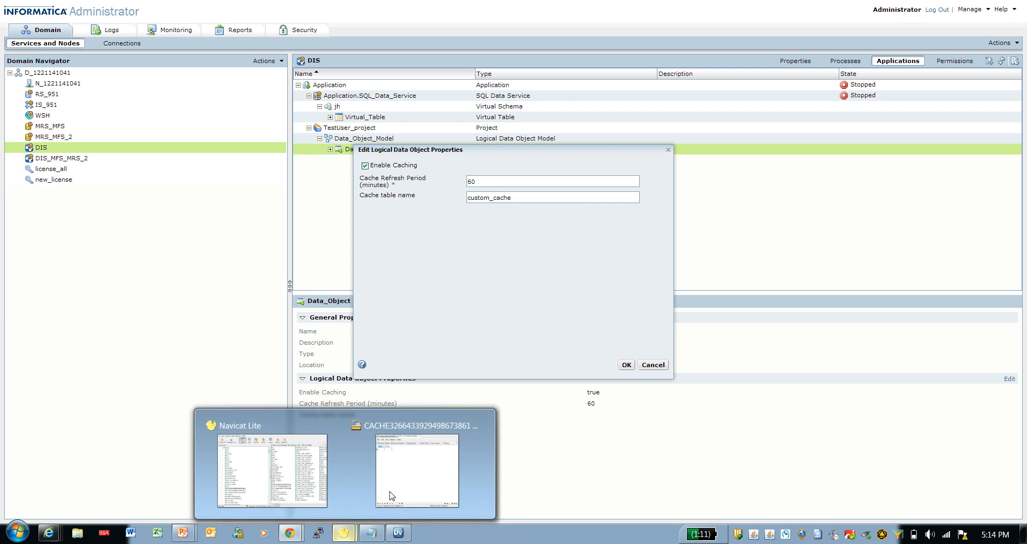
click(425, 469)
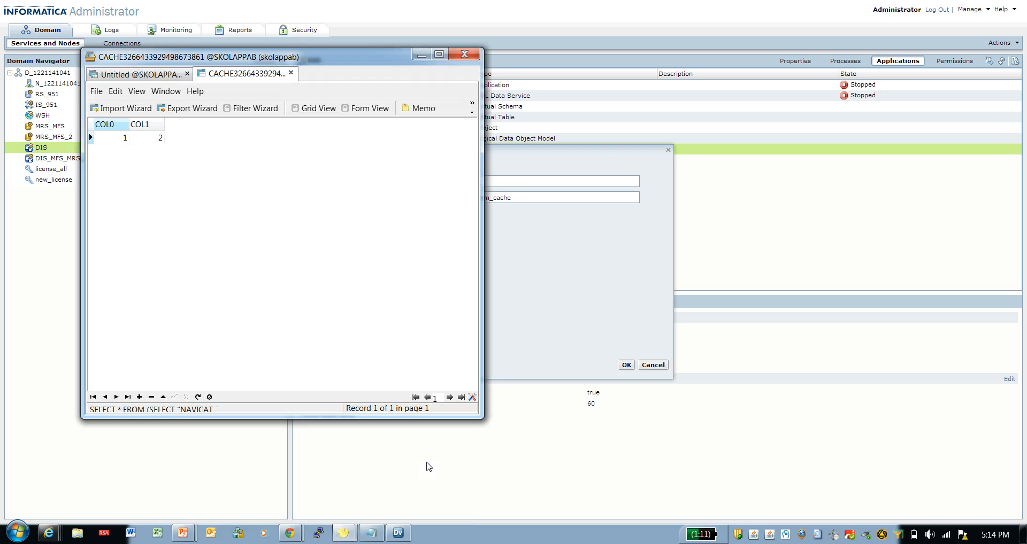
click(140, 76)
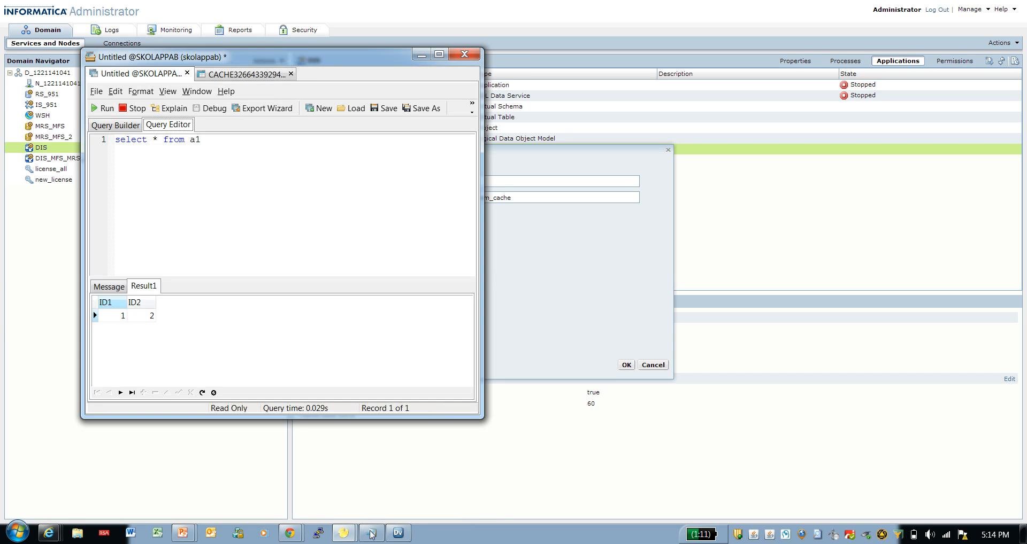
click(343, 533)
click(276, 461)
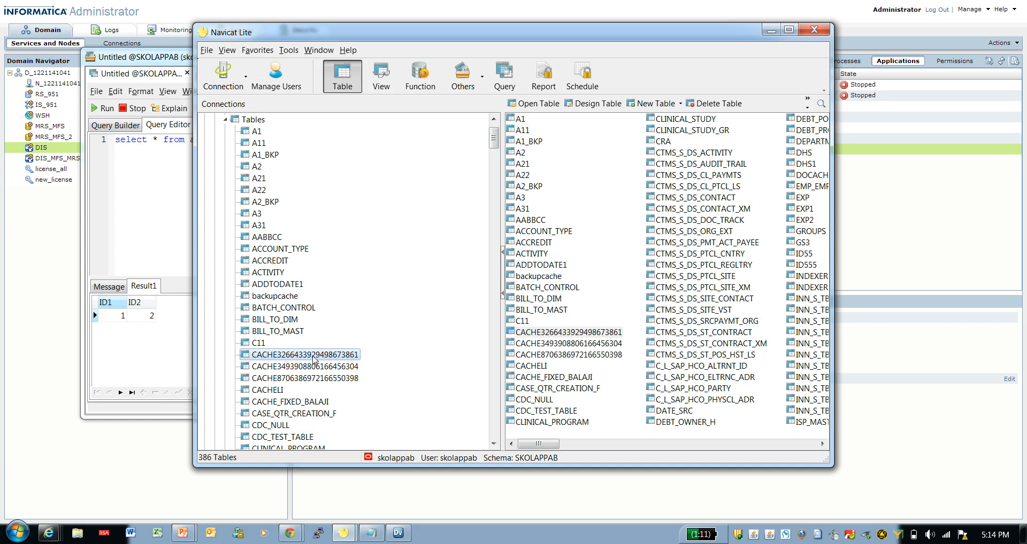
right_click(314, 359)
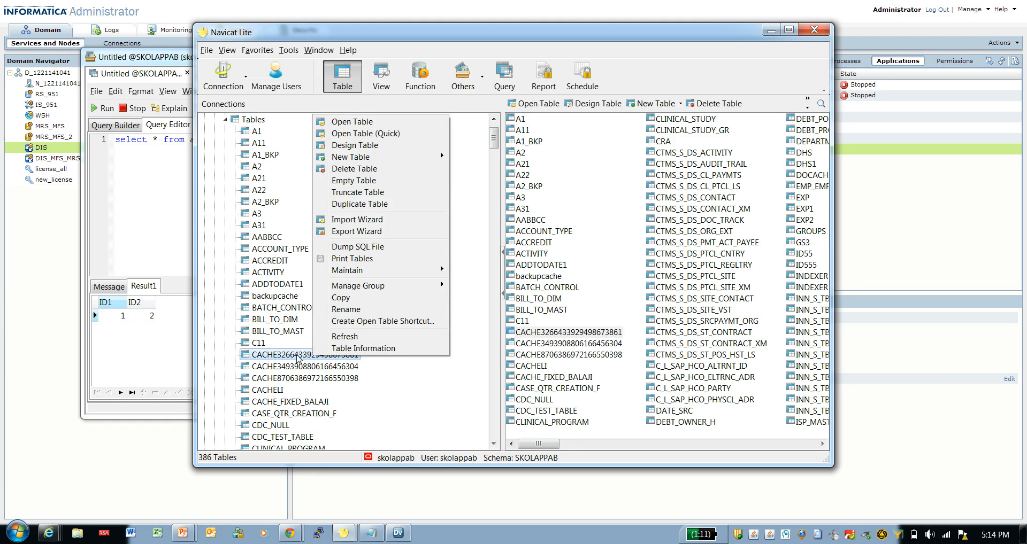
click(296, 360)
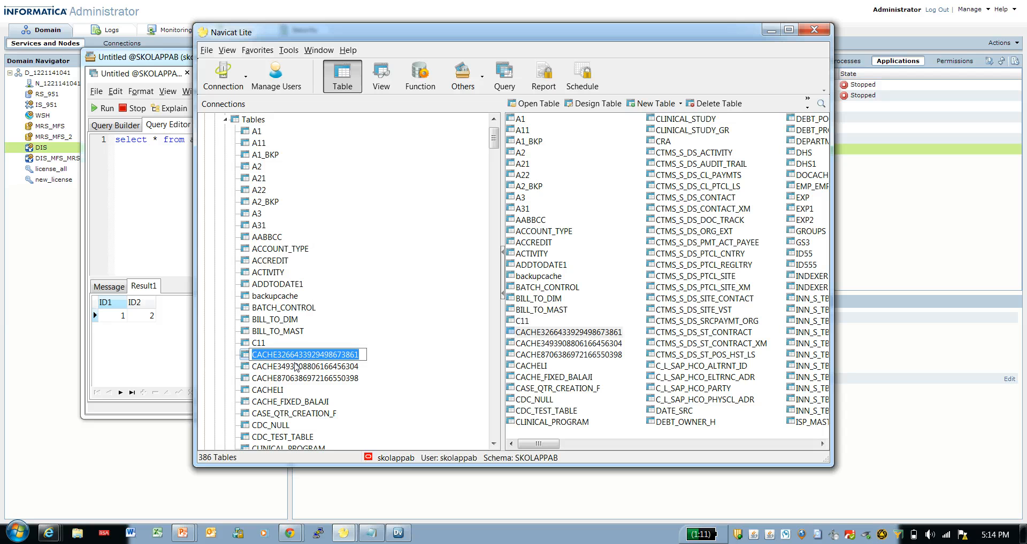
click(377, 533)
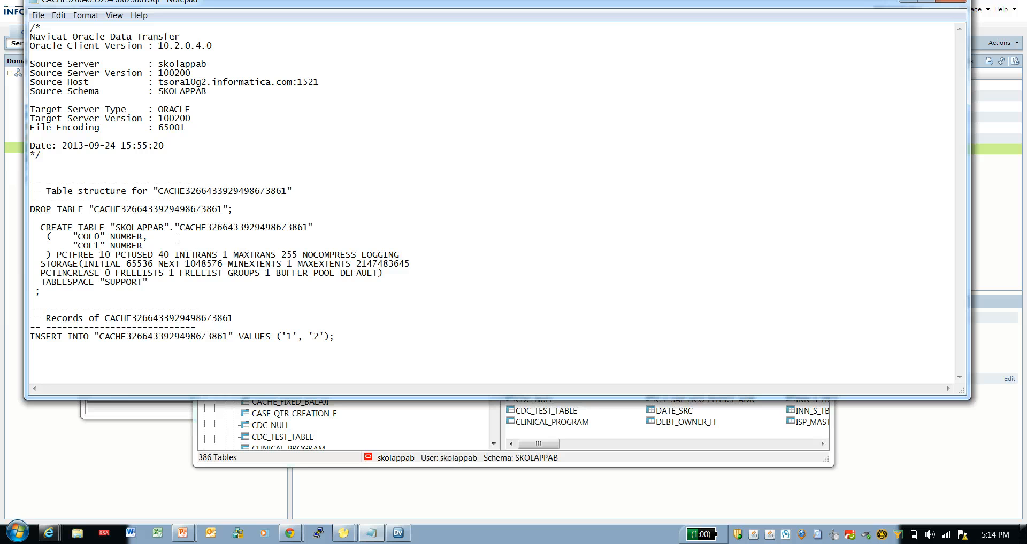
drag(53, 254, 37, 228)
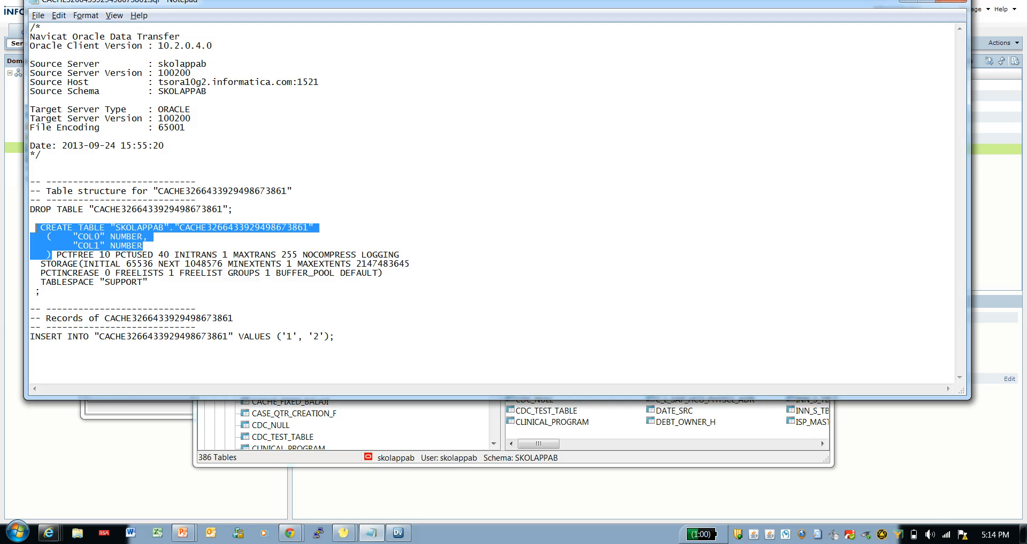
click(267, 223)
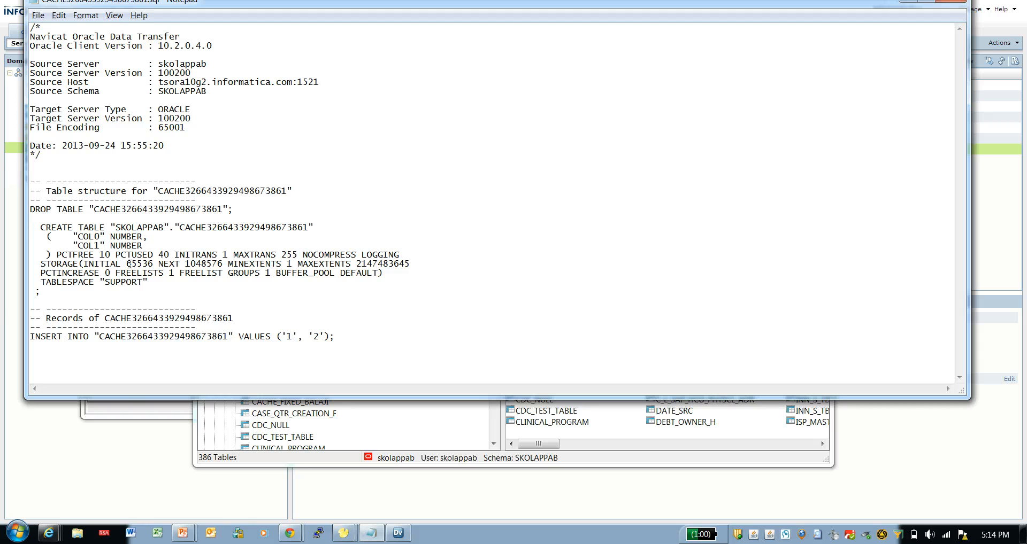
drag(51, 257, 40, 226)
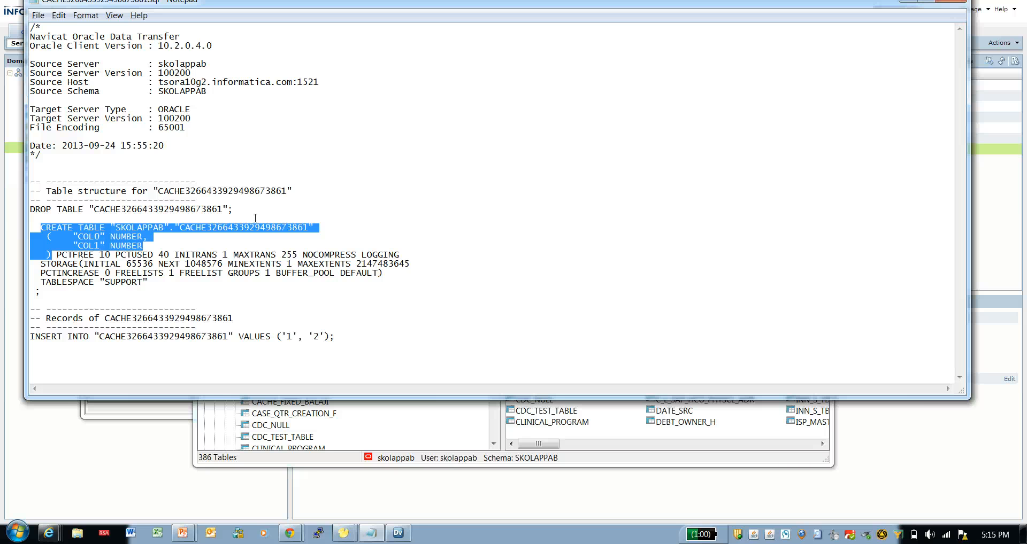
Create the table custom_cache in schema SKOLAPPAB with NUMBER columns COL0 and COL1 in Navicat, reusing the CREATE TABLE statement from the Notepad dump.
click(452, 484)
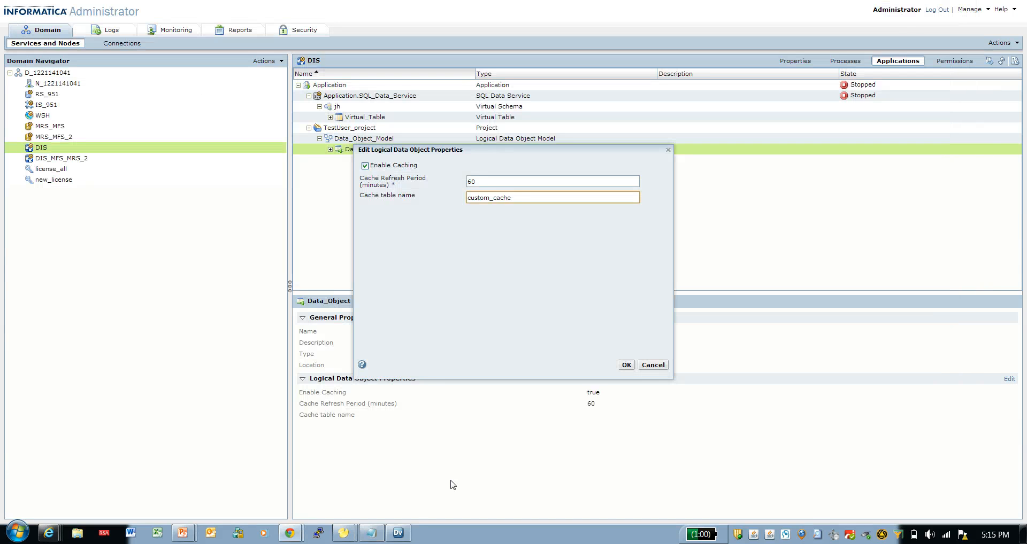
drag(518, 199, 463, 200)
click(397, 533)
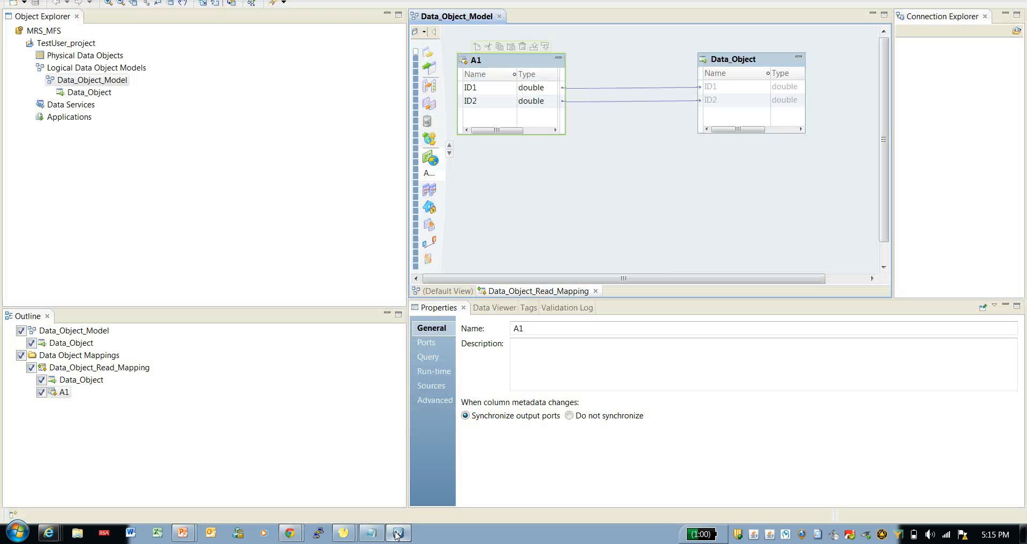
click(371, 533)
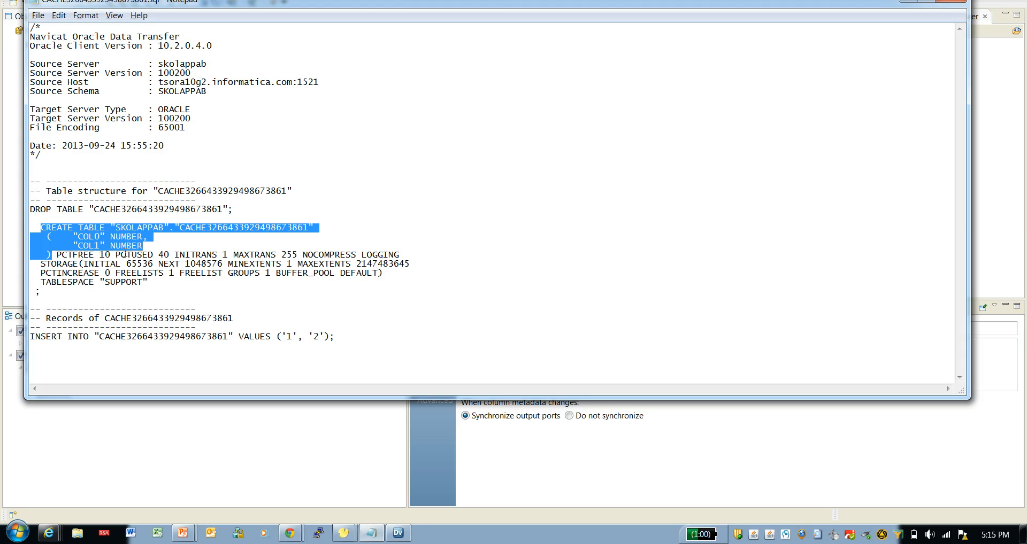
drag(50, 254, 40, 227)
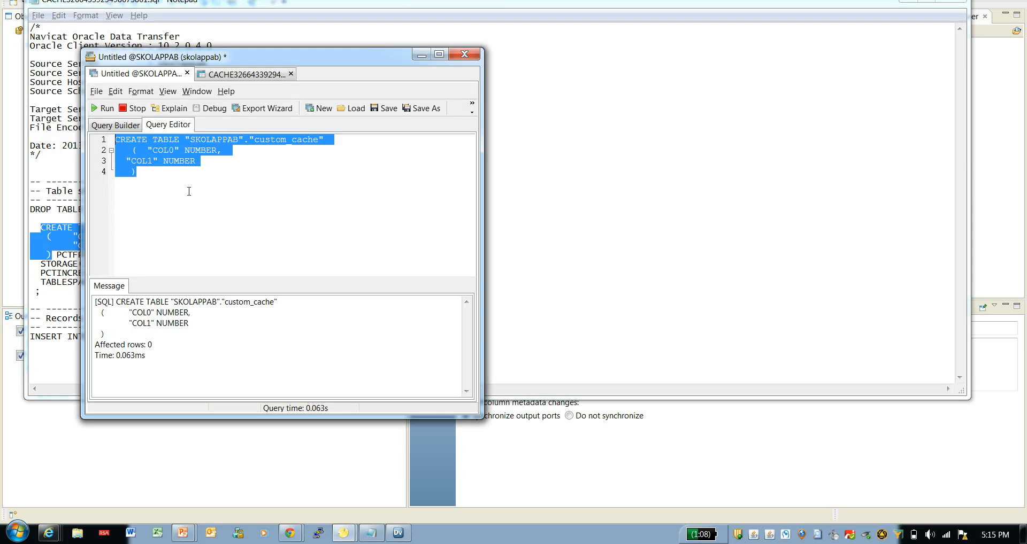
click(175, 181)
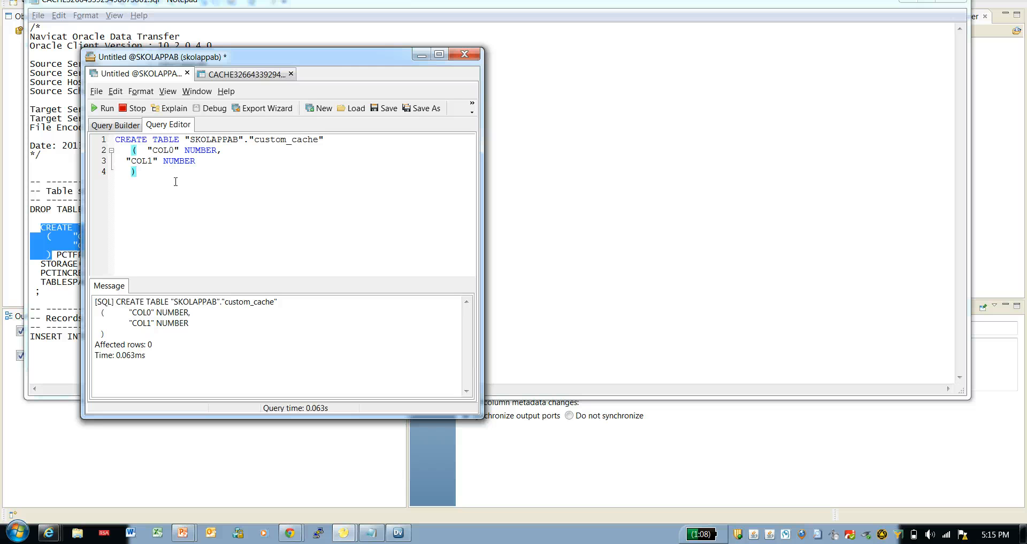
Return to Informatica Administrator and save the Data_Object properties with custom_cache as the cache table name.
click(328, 469)
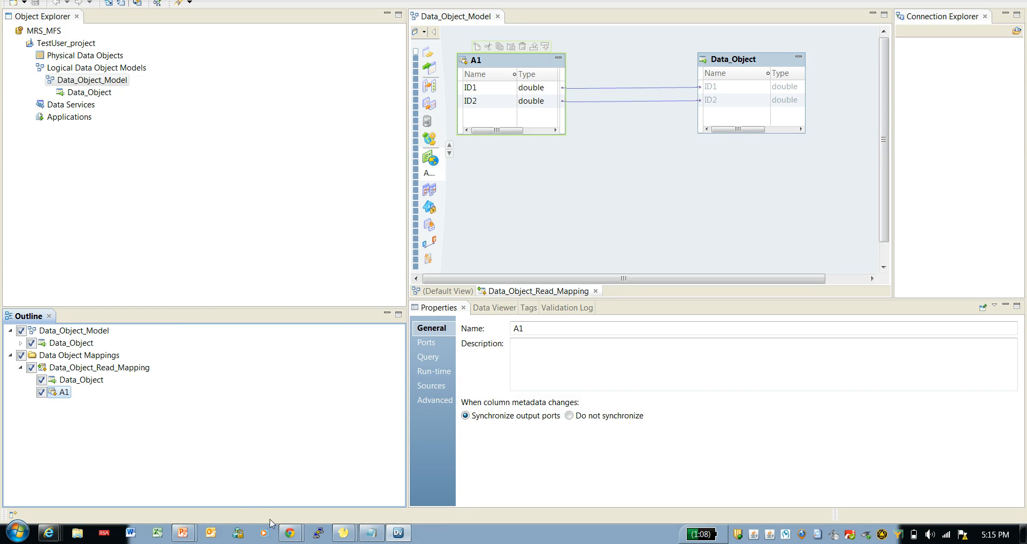
click(291, 533)
click(278, 479)
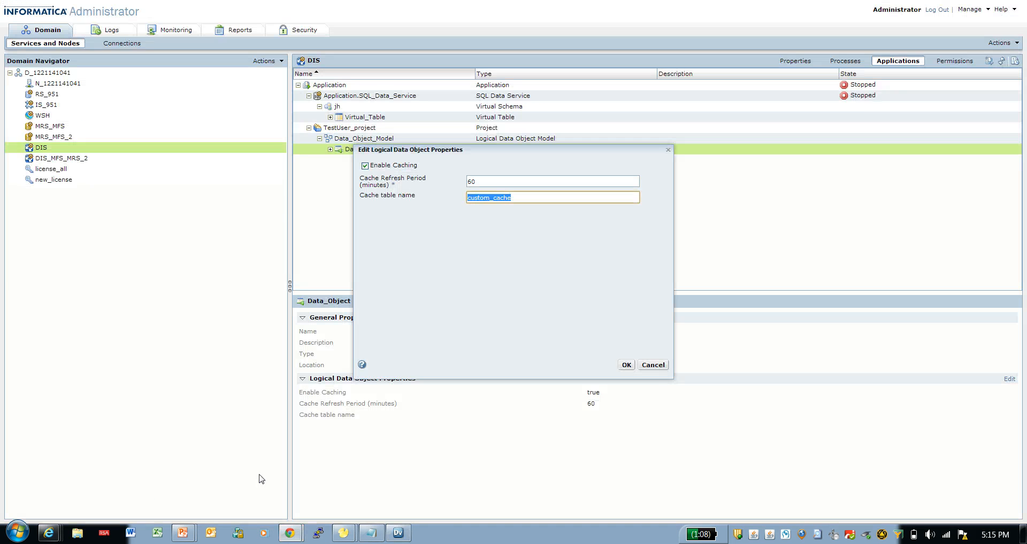
click(524, 199)
click(626, 365)
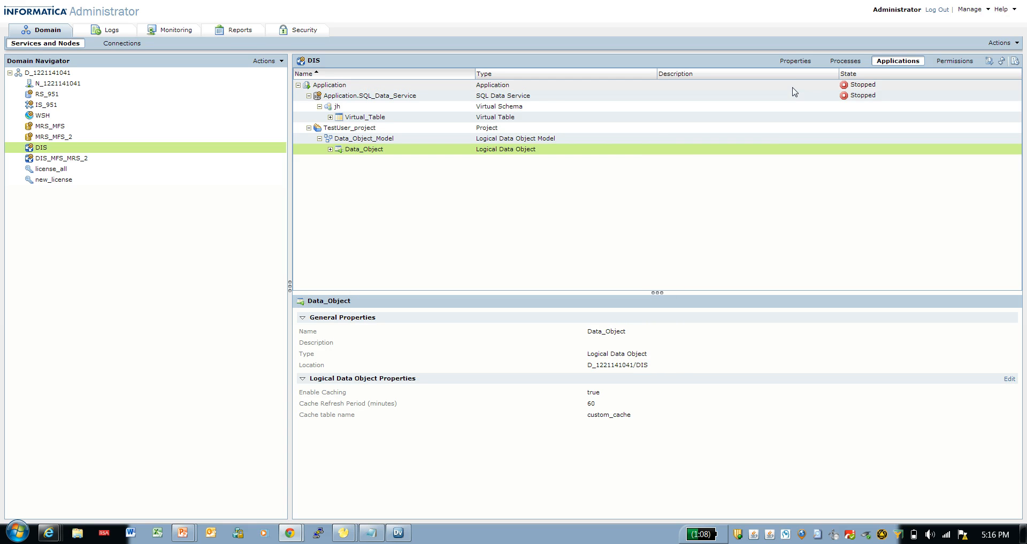
Start the application on the DIS service and review the caching properties of Data_Object.
click(818, 85)
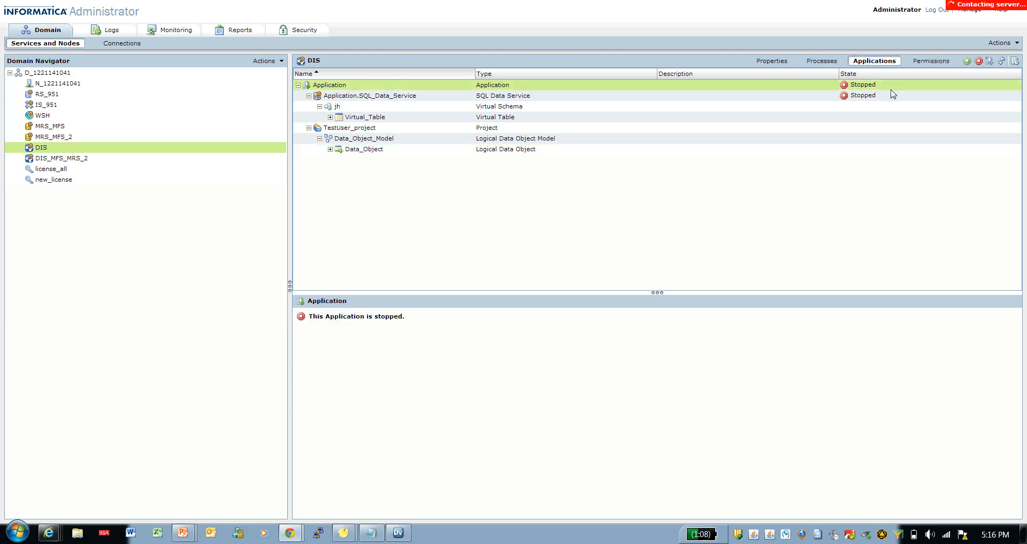
click(967, 62)
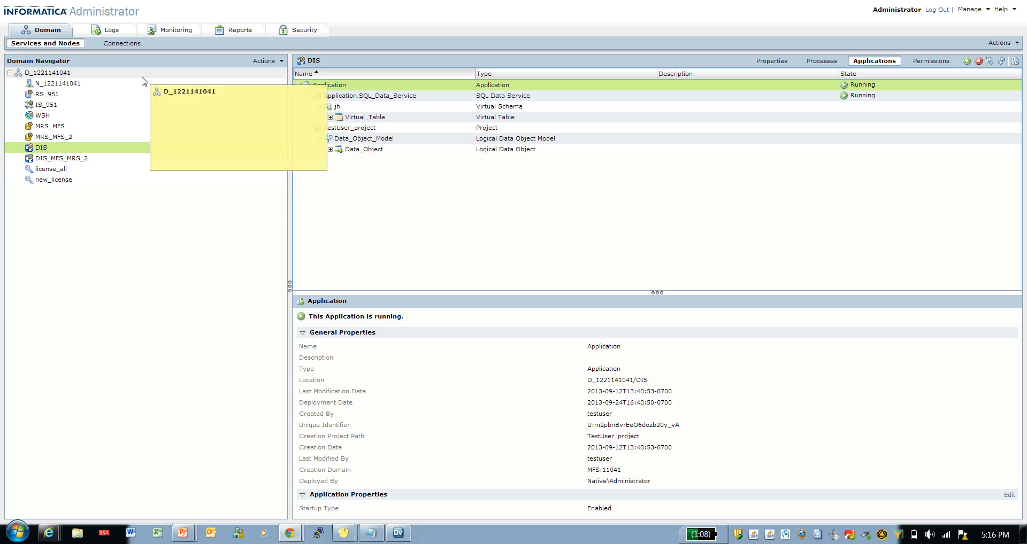
click(499, 153)
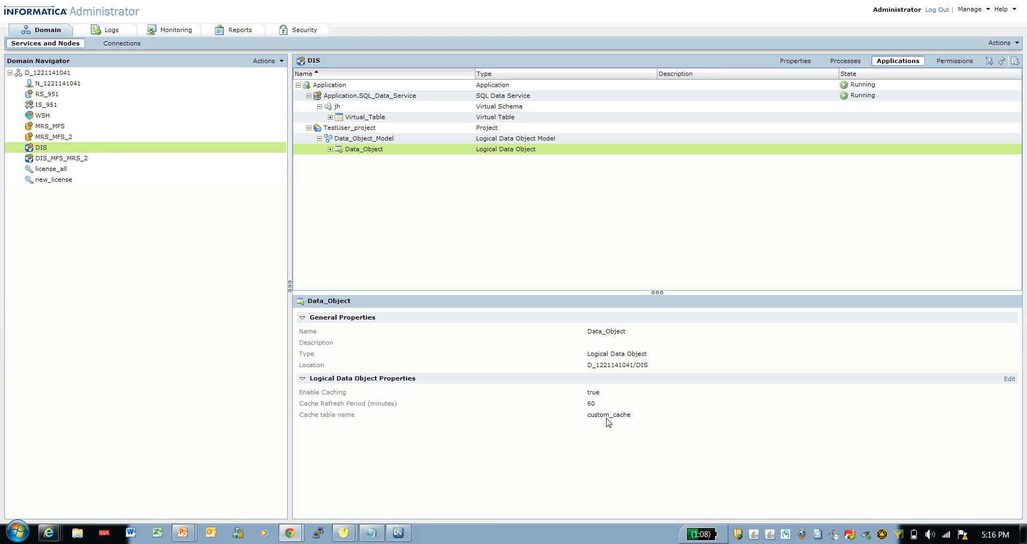
Switch to the Navicat query editor, review the CREATE TABLE statement for custom_cache, and return to Informatica Administrator.
mouse_move(345, 535)
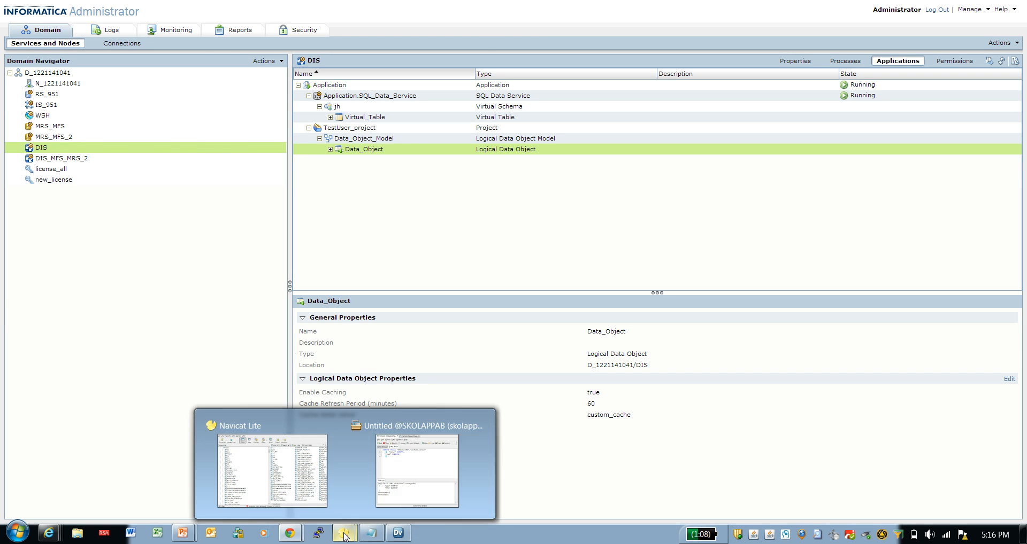
click(417, 479)
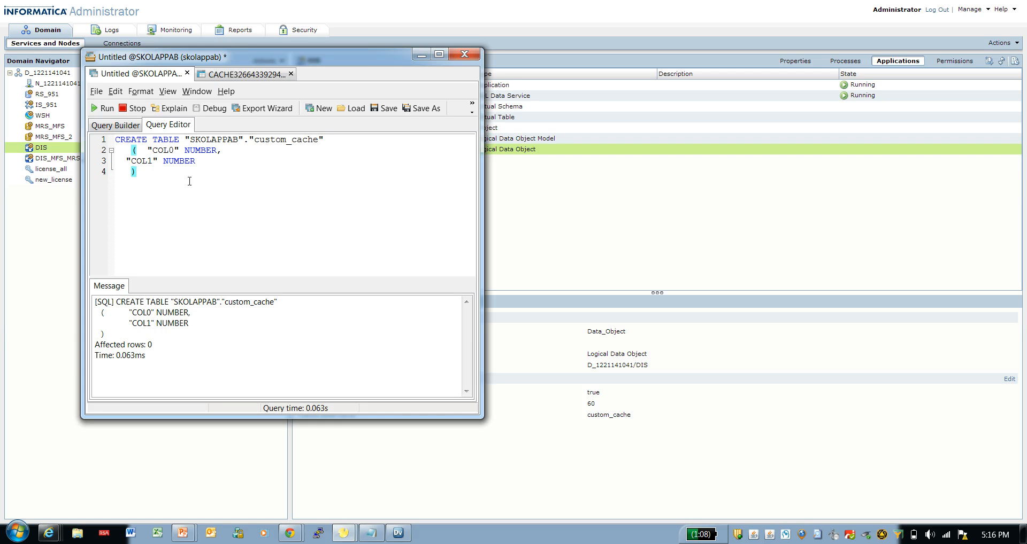
drag(188, 176, 103, 142)
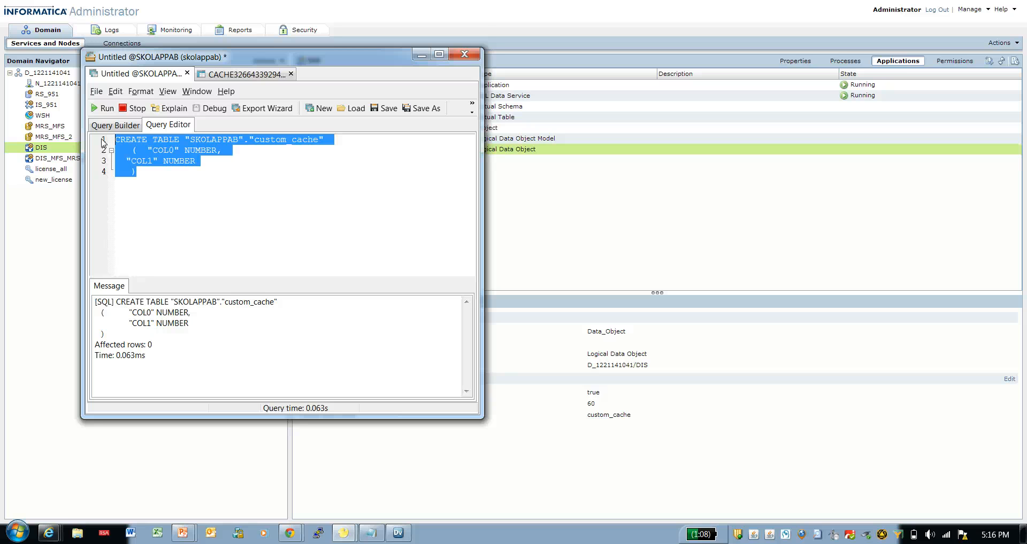
click(634, 419)
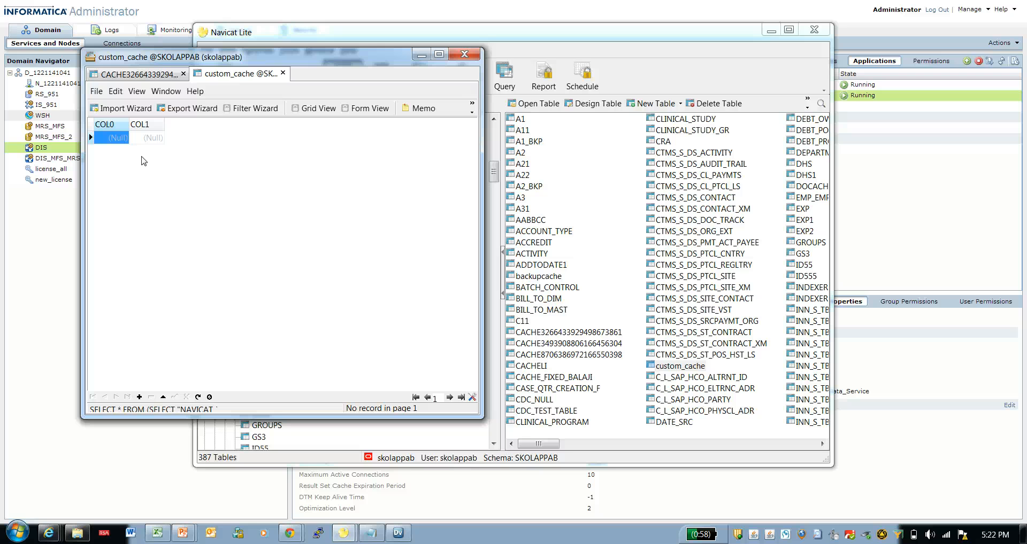
click(140, 75)
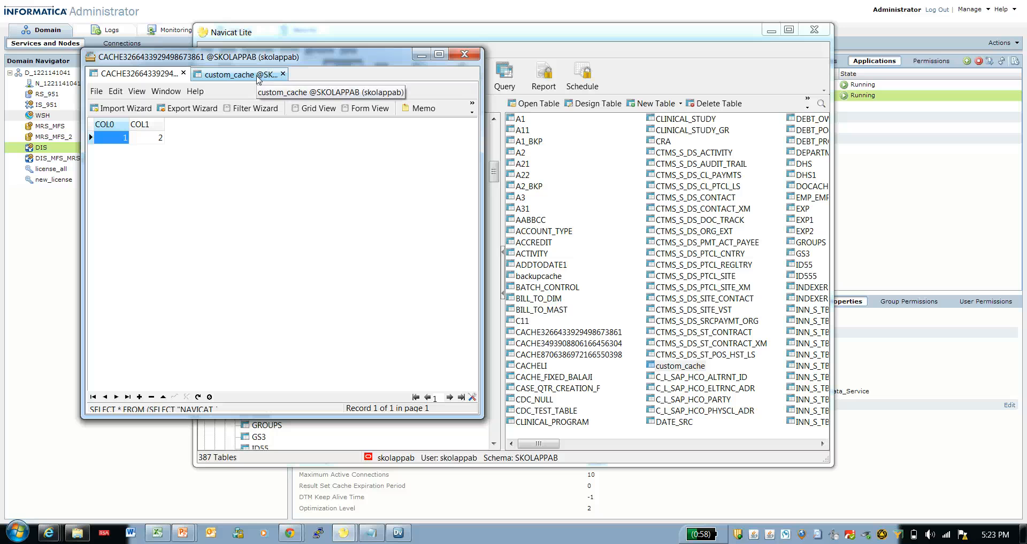
click(240, 78)
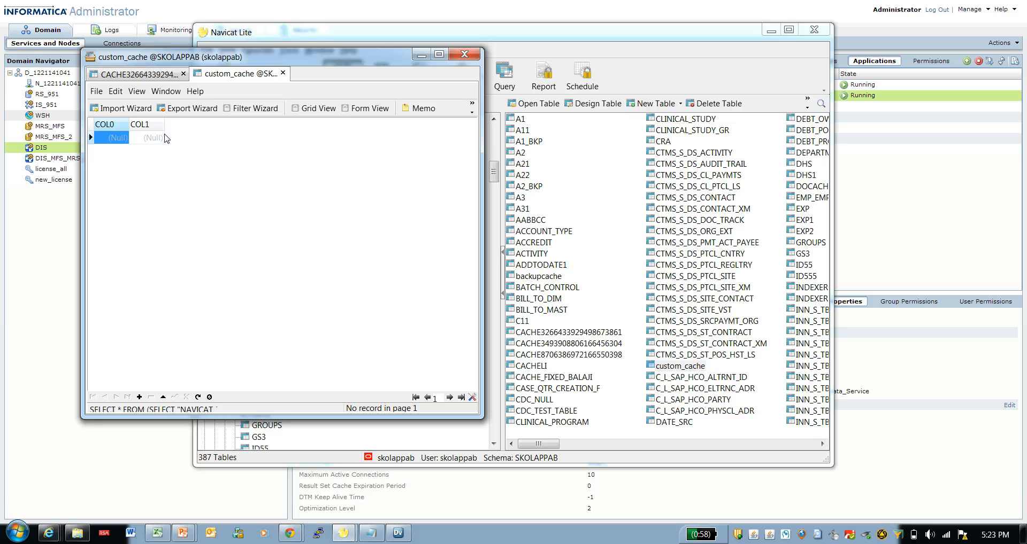
click(872, 210)
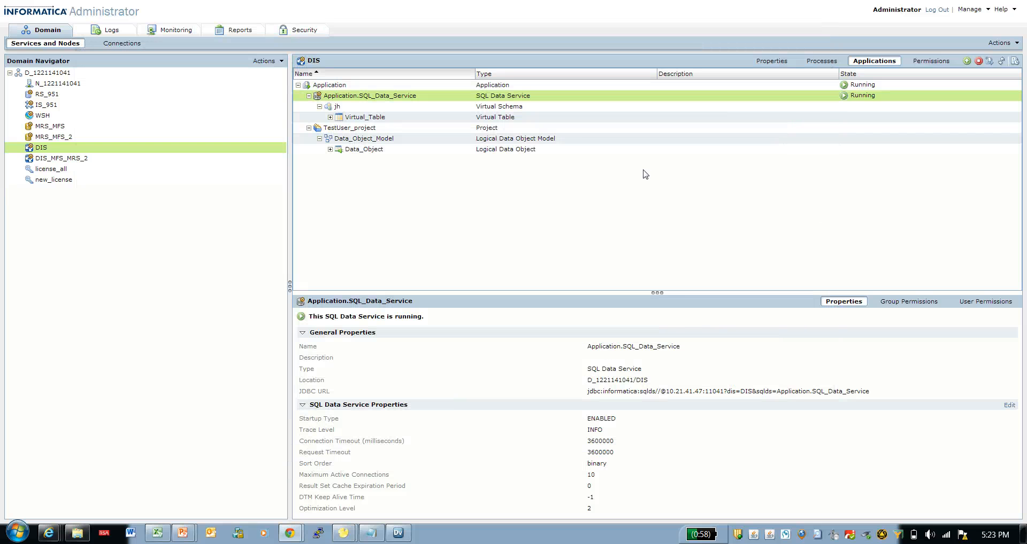
click(502, 150)
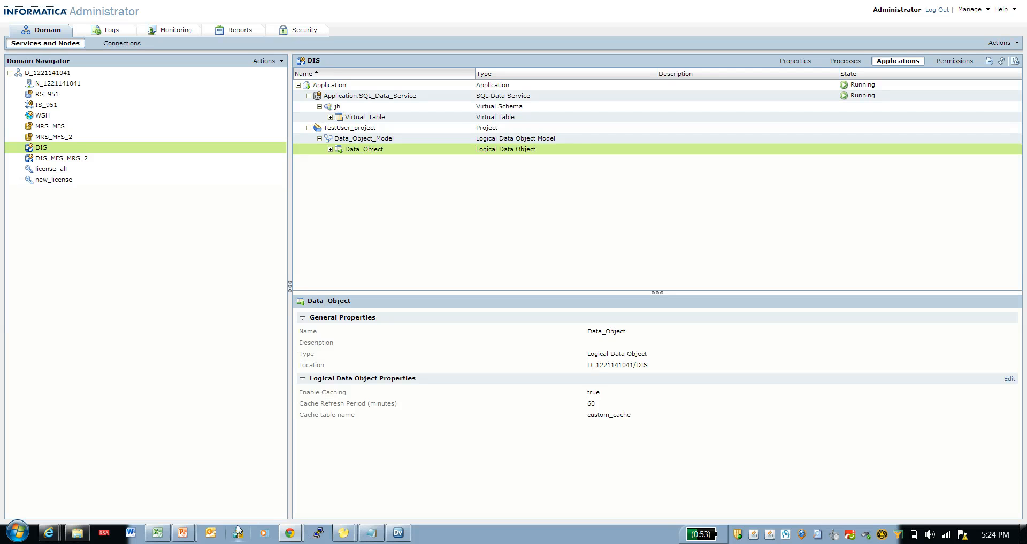
Switch to the PowerPoint slide show on custom cache tables and advance to the Feedback slide.
mouse_move(190, 539)
click(268, 487)
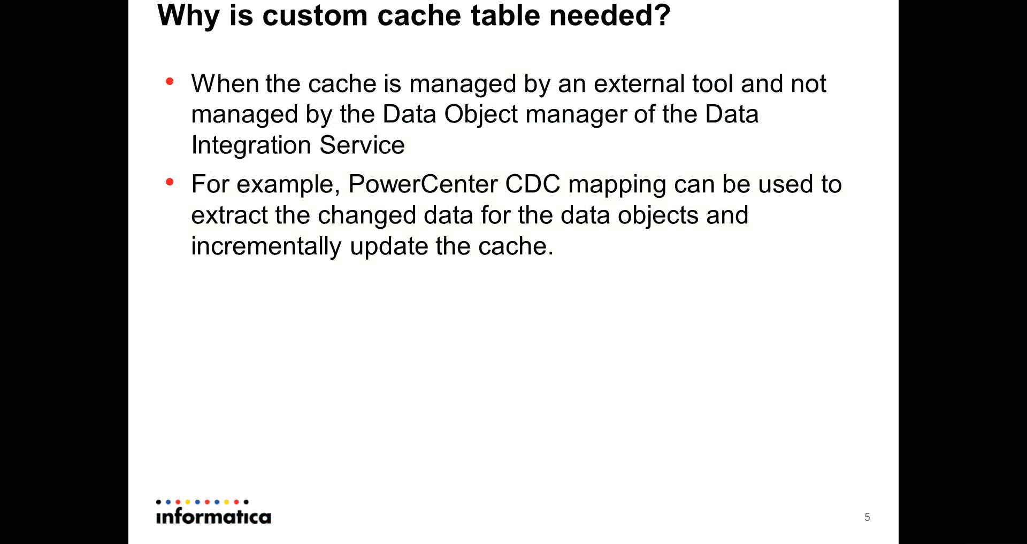
key(Right)
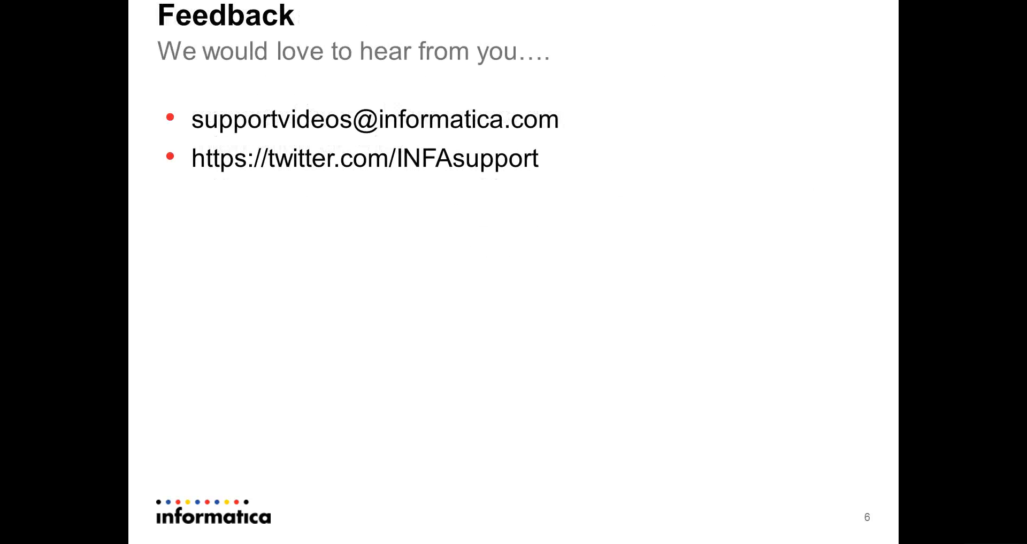